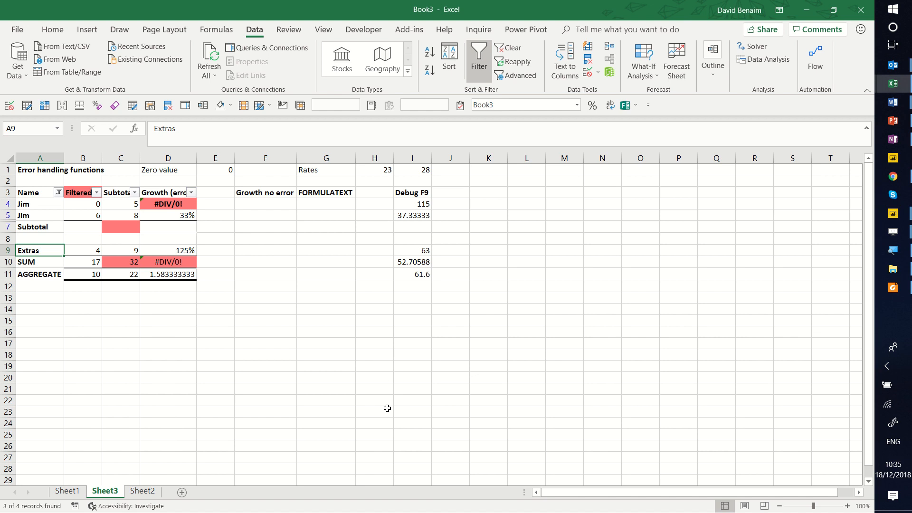
# Widen column D enough to show the full Growth (error) heading, and check the formula in D4.
pyautogui.click(181, 193)
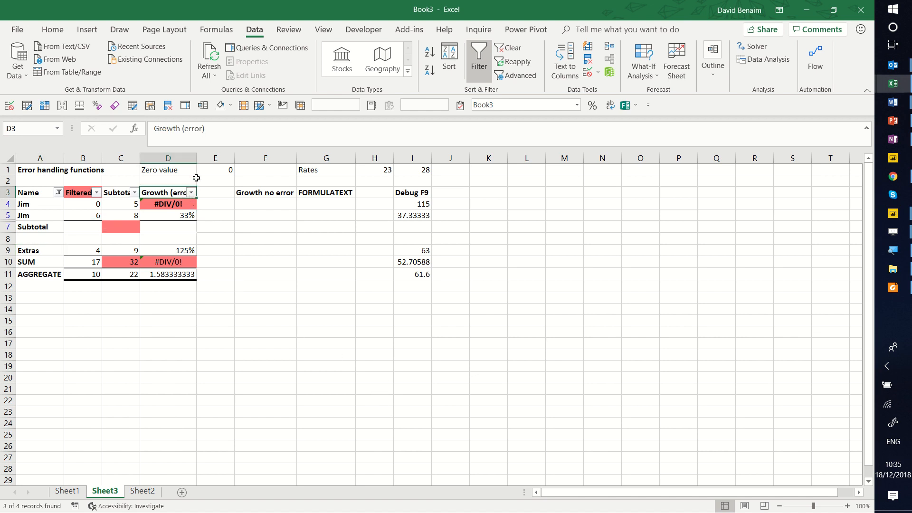
pyautogui.moveTo(198, 158); pyautogui.dragTo(204, 158)
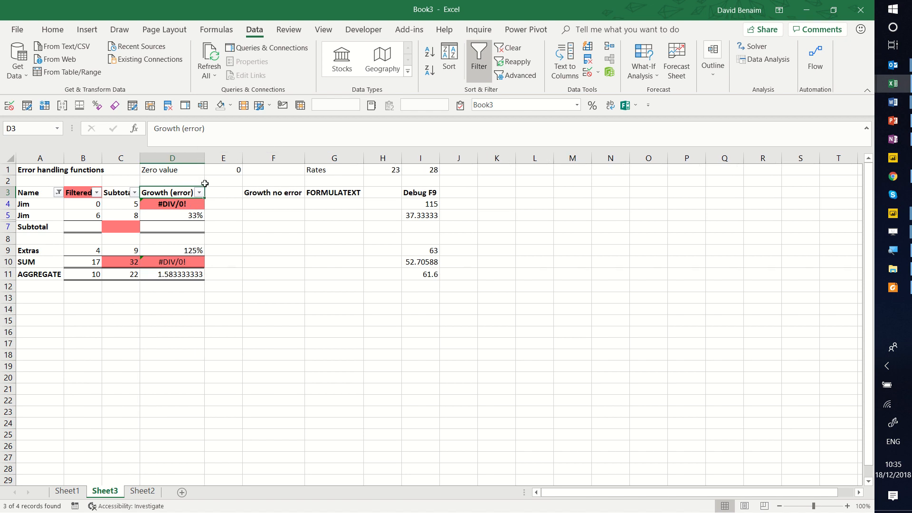
pyautogui.click(187, 201)
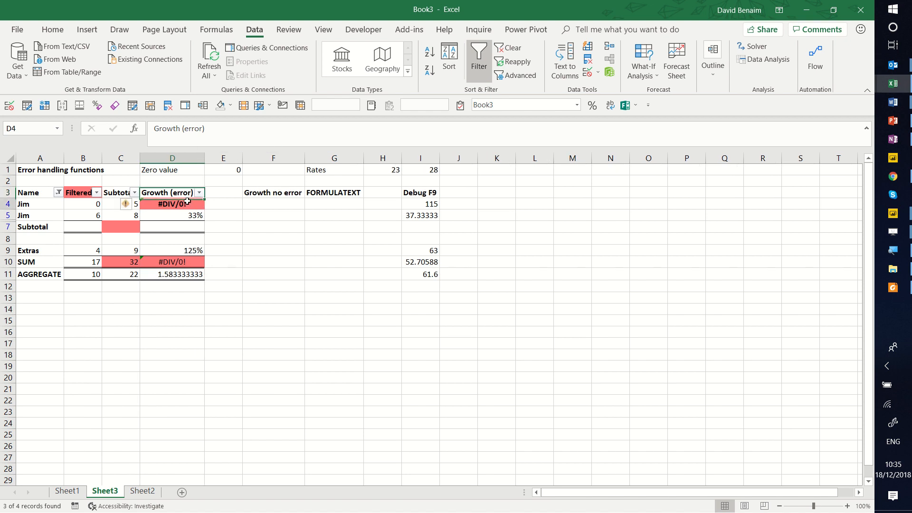
# Enter the formula =IFERROR(C4/B4-1,0) in F4 under Growth no error.
pyautogui.click(270, 203)
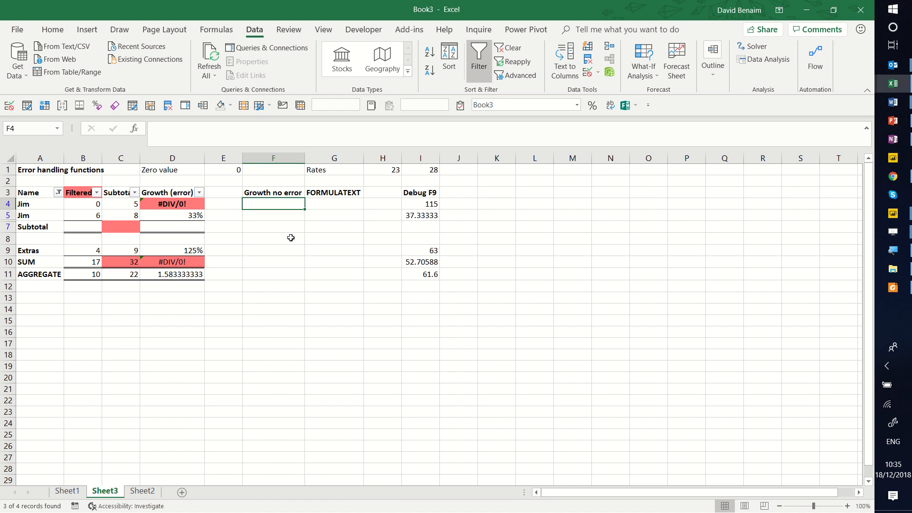
pyautogui.write('=ife')
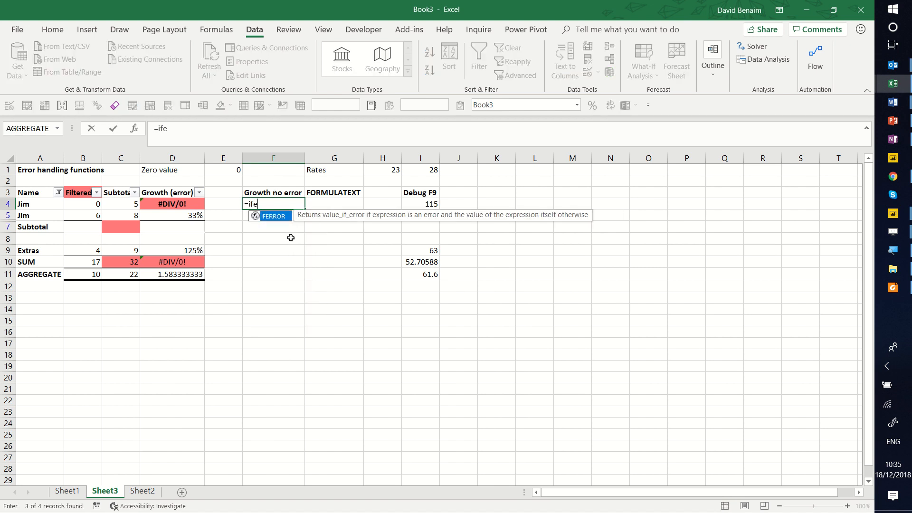
pyautogui.press('Tab')
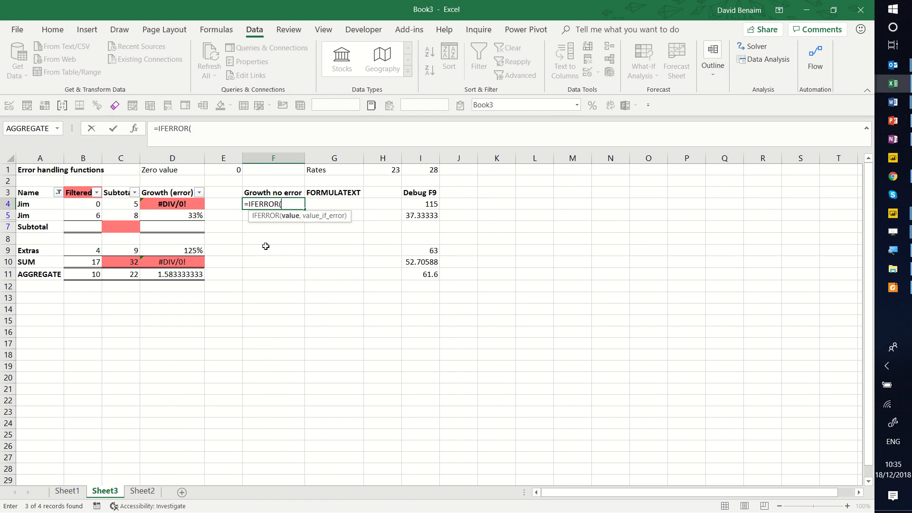
pyautogui.click(121, 203)
pyautogui.write('/')
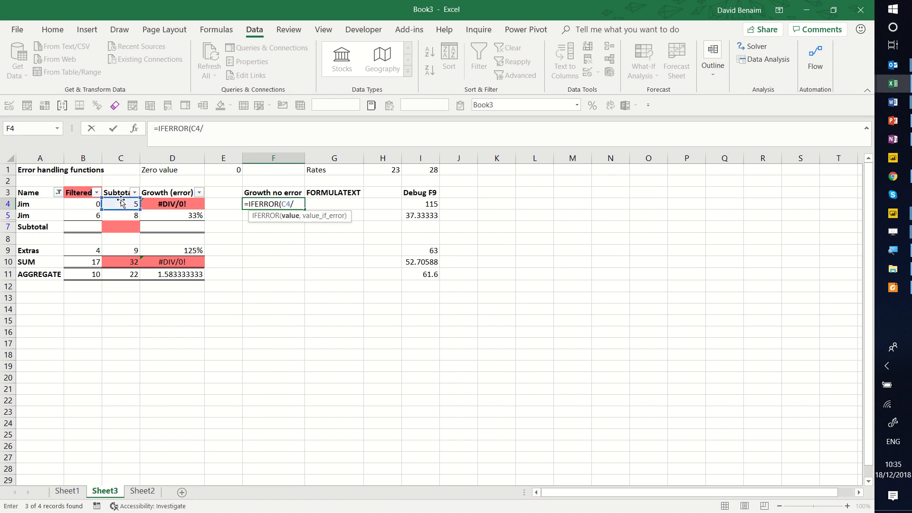
pyautogui.click(93, 203)
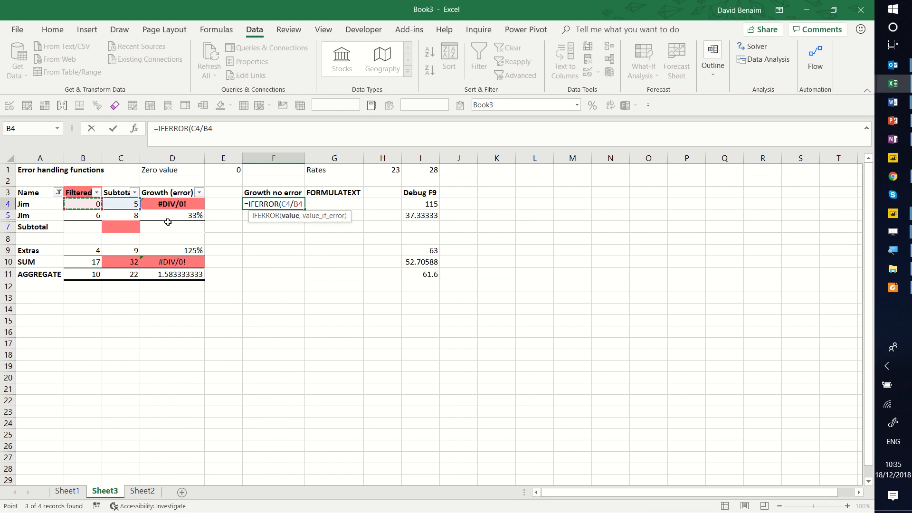
pyautogui.write('-1)')
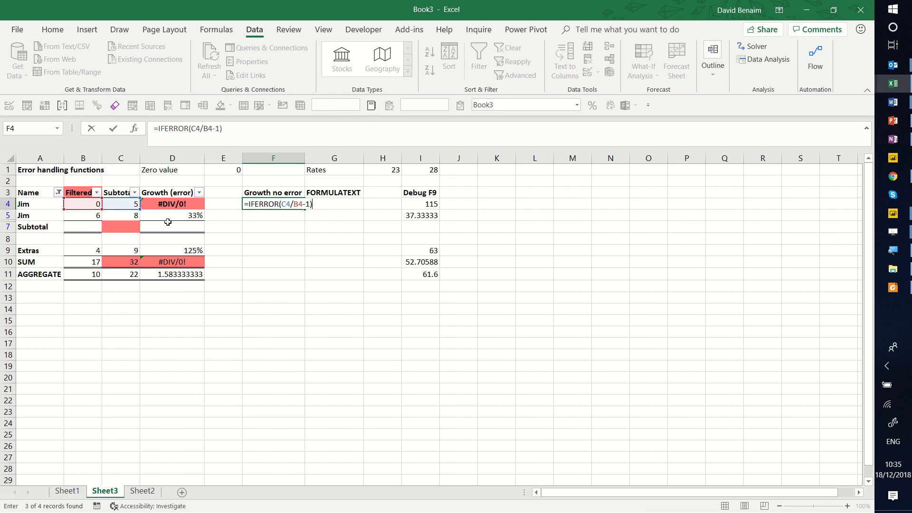
pyautogui.press('BackSpace')
pyautogui.write(',')
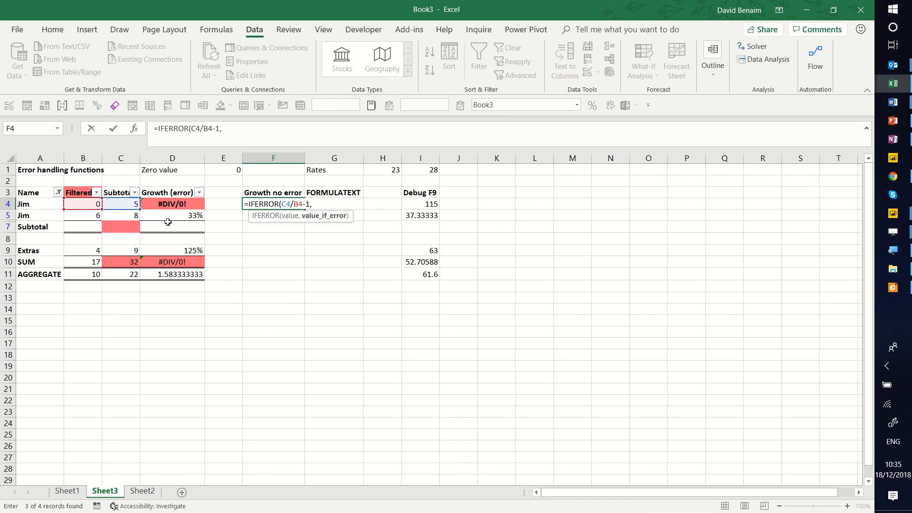
pyautogui.write('0)')
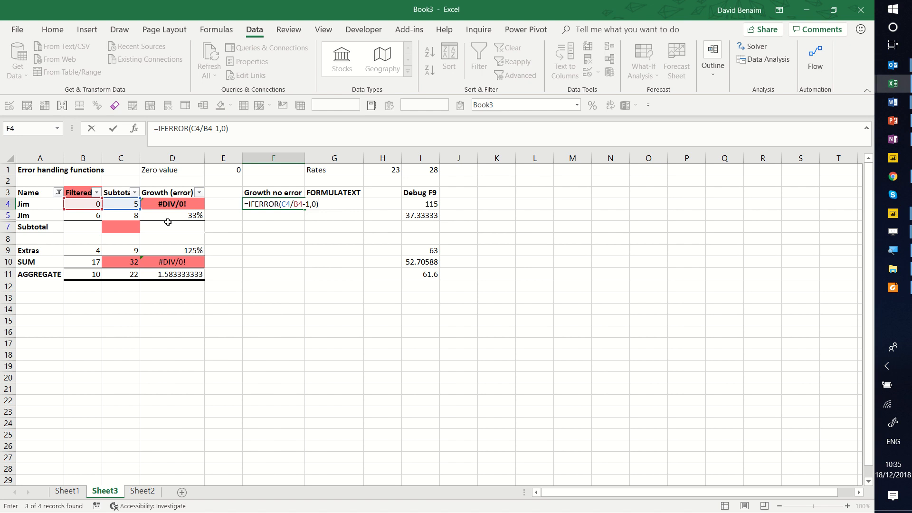
pyautogui.press('Return')
# Fill the IFERROR formula from F4 down through F10.
pyautogui.press('Up')
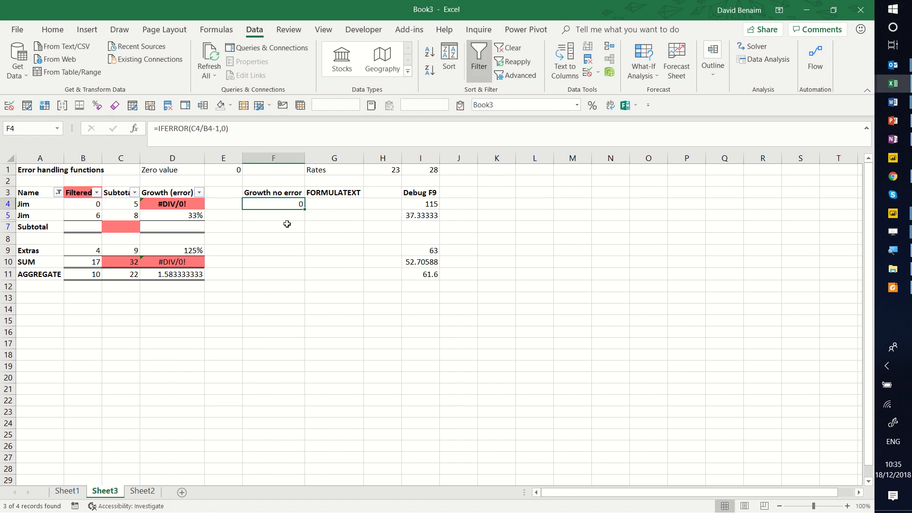
pyautogui.moveTo(306, 209); pyautogui.dragTo(298, 264)
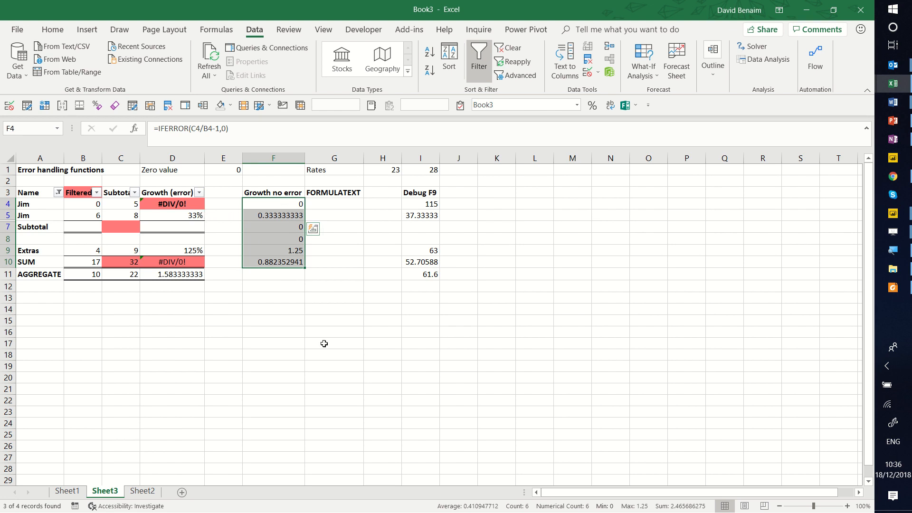
pyautogui.click(272, 332)
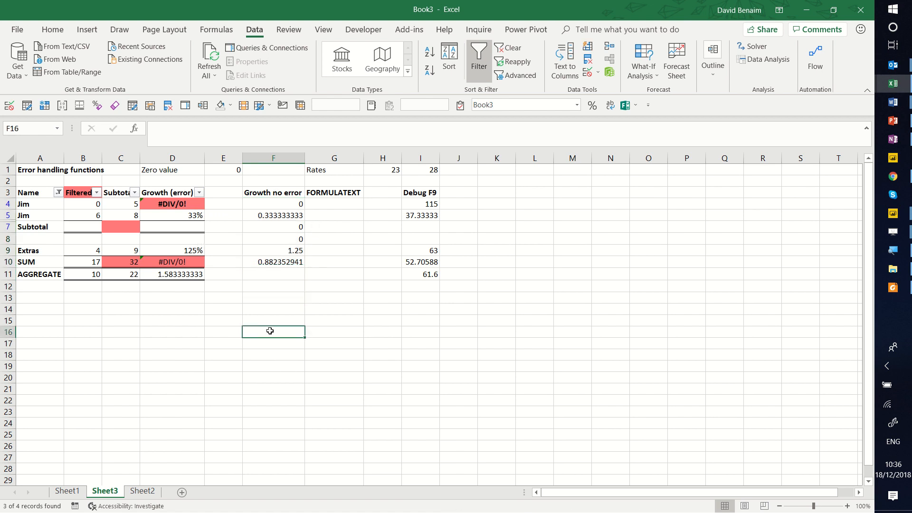
# Replace the growth formula in D5 with the direct reference =I11.
pyautogui.click(167, 216)
pyautogui.write('=')
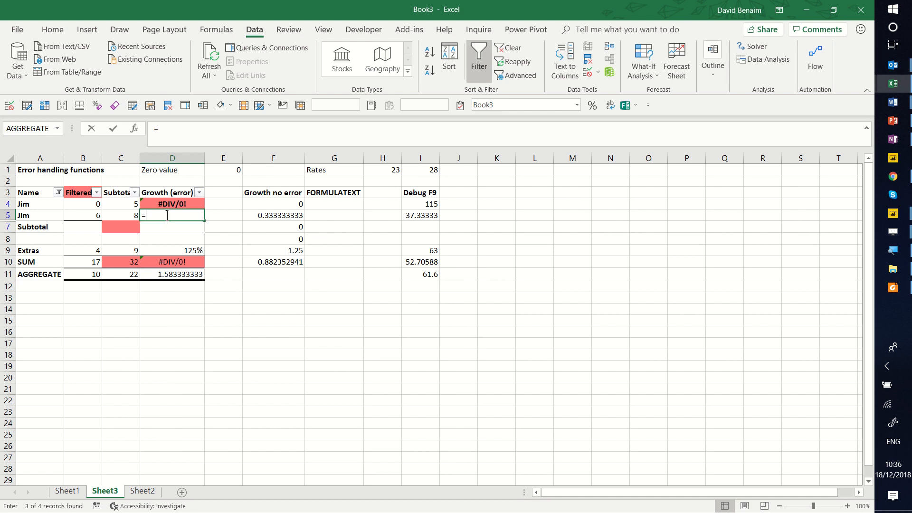
pyautogui.click(415, 274)
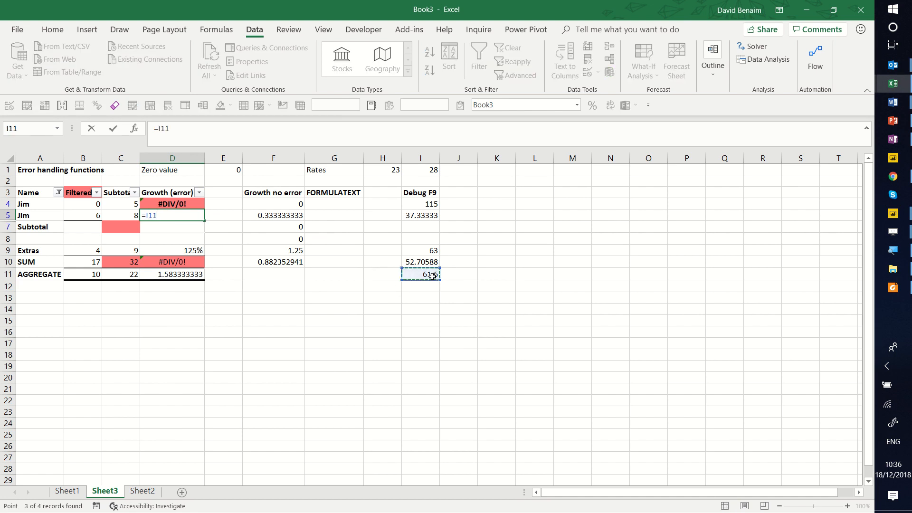
pyautogui.press('Return')
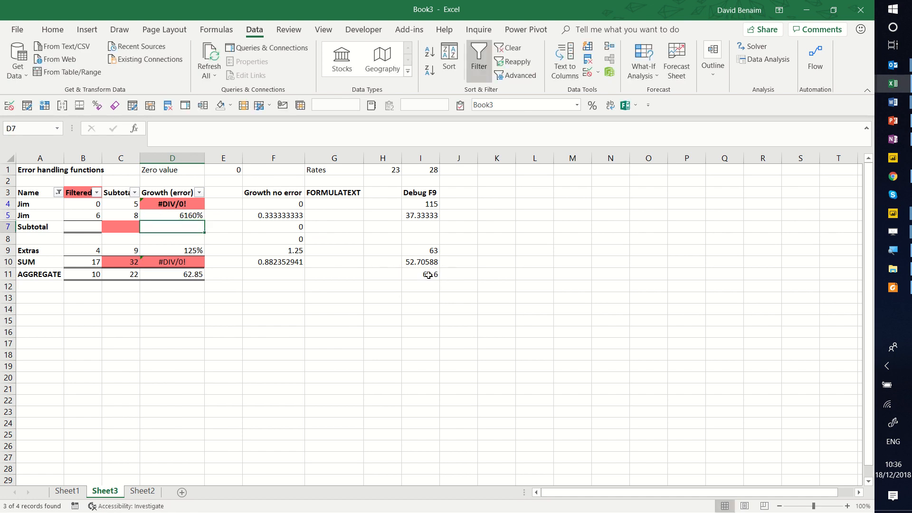
# Paste the copied empty cell K11 over I11 to test how the formula in D5 reacts.
pyautogui.click(432, 275)
pyautogui.click(507, 276)
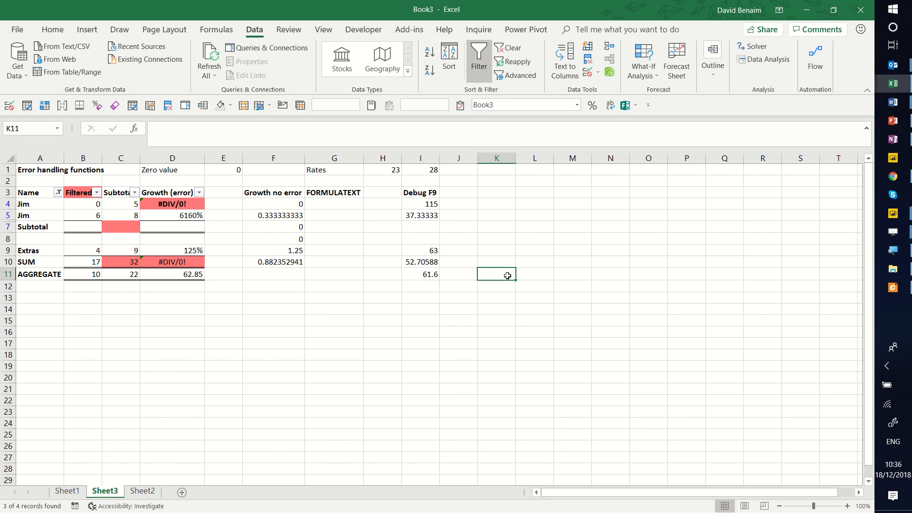
pyautogui.hotkey('ctrl', 'c')
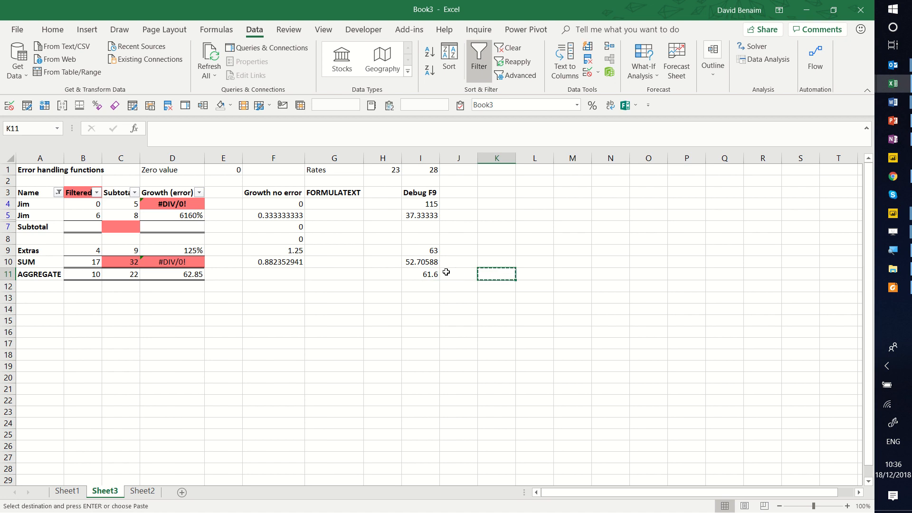
pyautogui.click(428, 274)
pyautogui.press('Return')
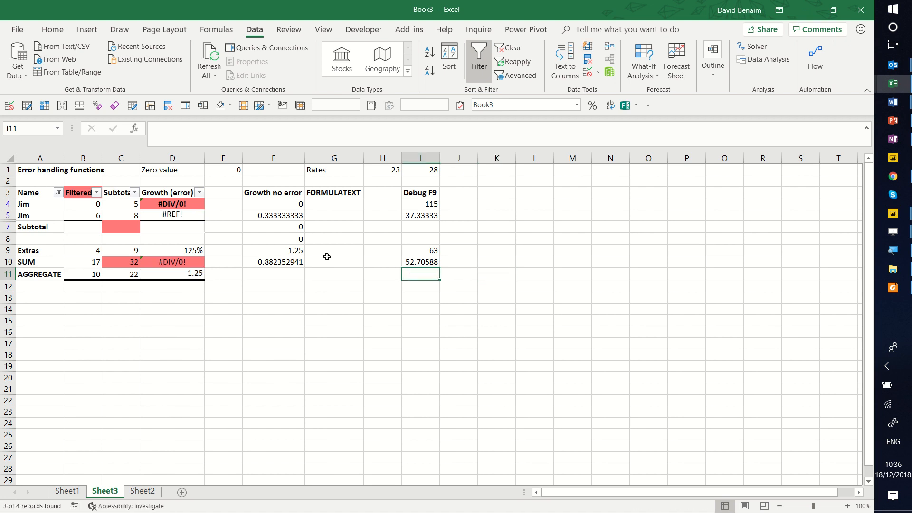
# Inspect the formula in D5 and the IFERROR formulas in F5 and F8 to F10.
pyautogui.click(192, 216)
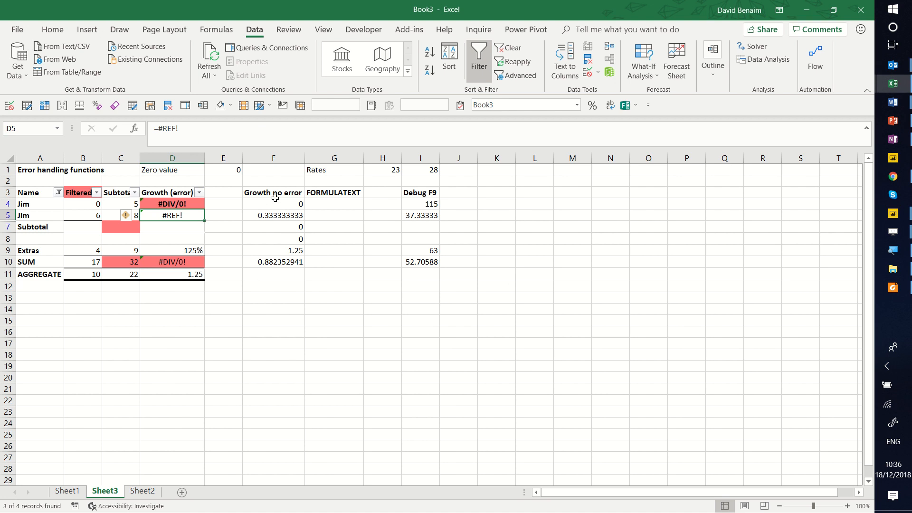
pyautogui.click(282, 215)
pyautogui.click(283, 237)
pyautogui.click(283, 250)
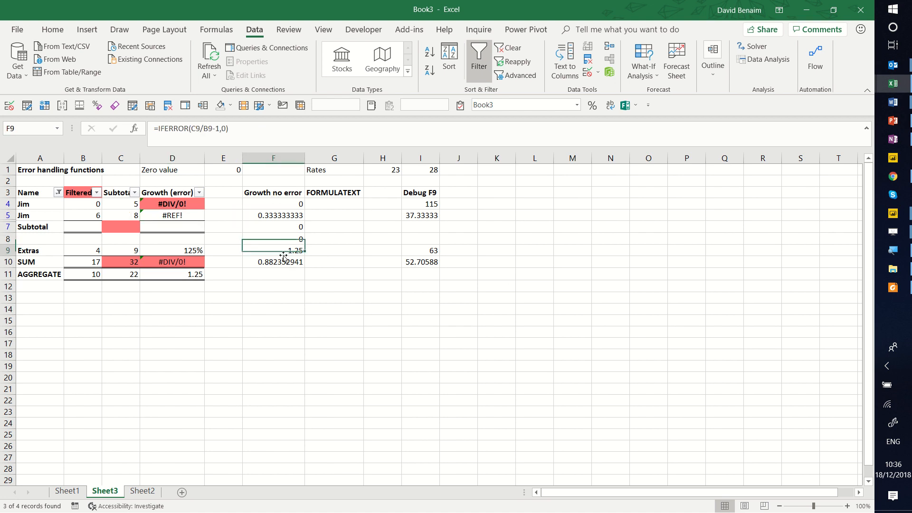
pyautogui.click(283, 263)
# Undo the paste over I11 and the replacement formula in D5, and recheck the formulas in D5 and D4.
pyautogui.hotkey('ctrl', 'z')
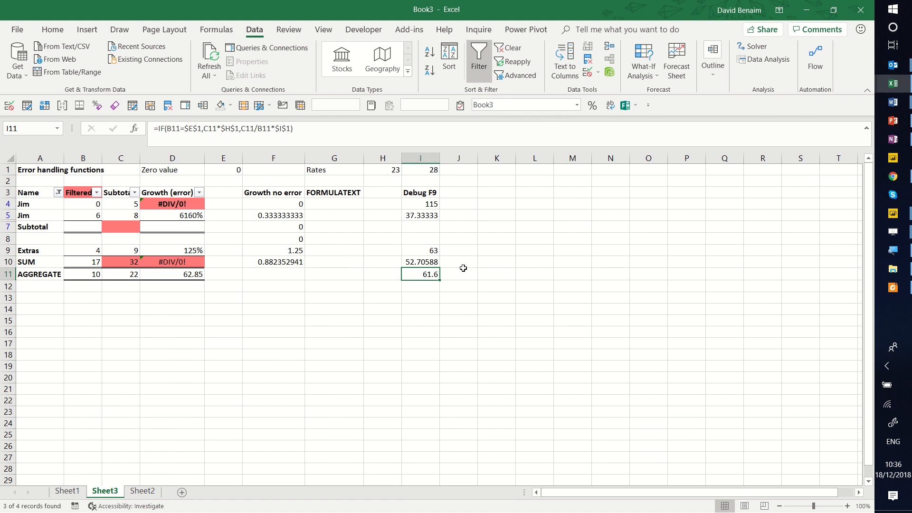
pyautogui.click(195, 215)
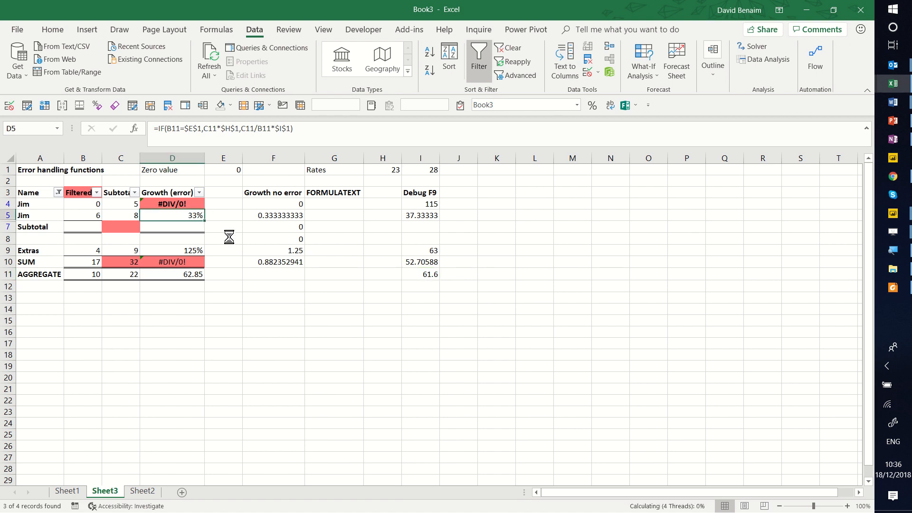
pyautogui.click(170, 204)
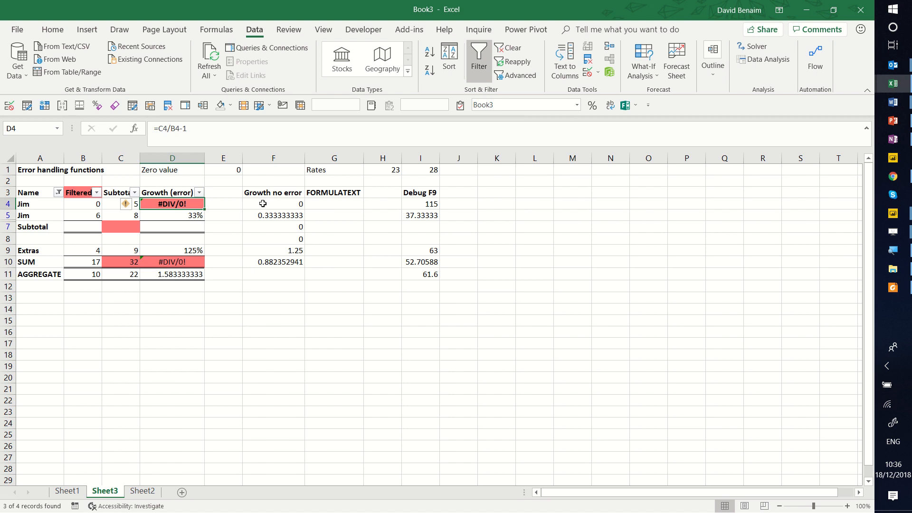
pyautogui.click(218, 229)
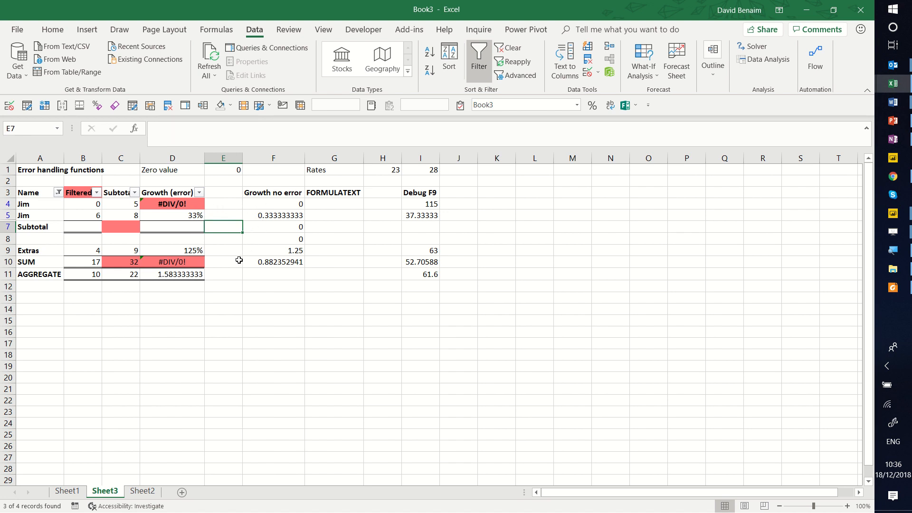
# Enter =FORMULATEXT(F4) in G4 to show the formula of F4 as text.
pyautogui.click(338, 203)
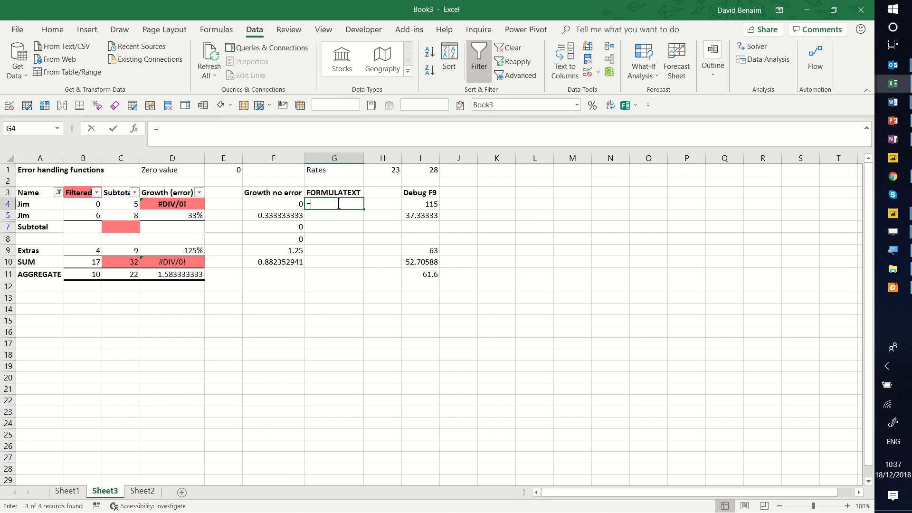
pyautogui.write('=formul')
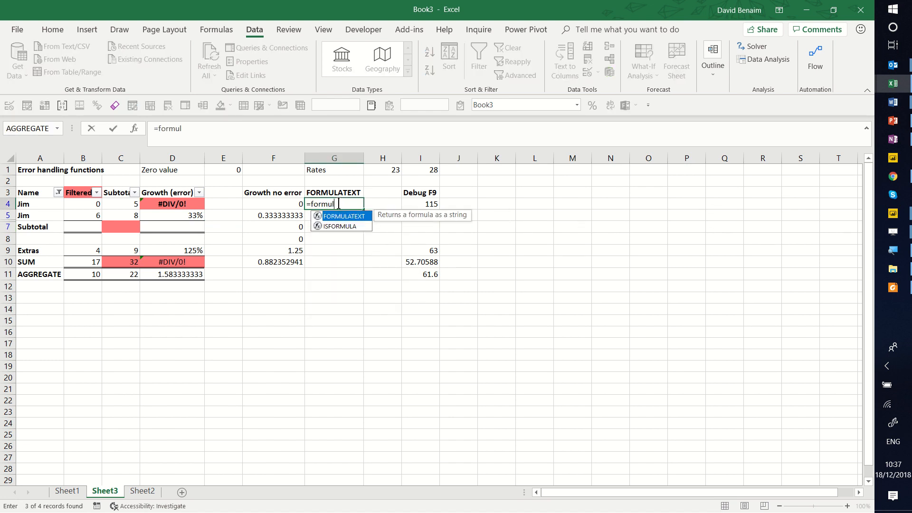
pyautogui.press('Tab')
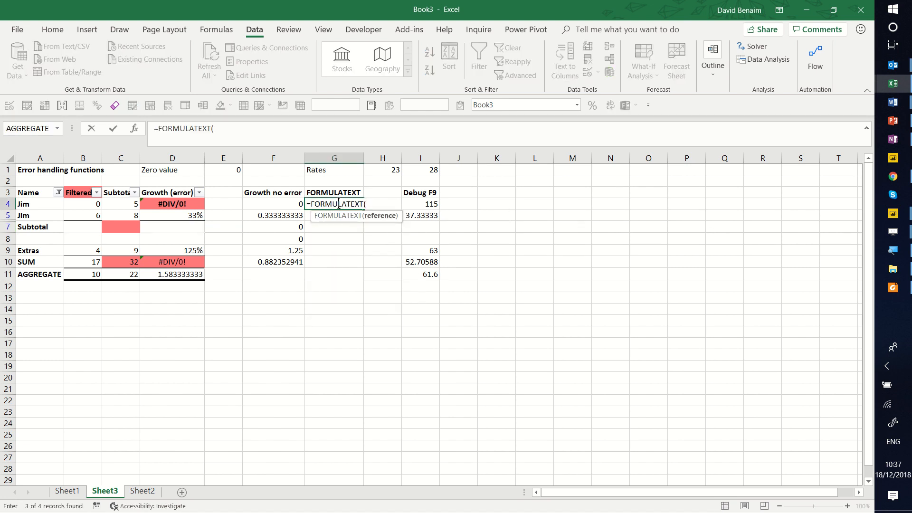
pyautogui.click(271, 204)
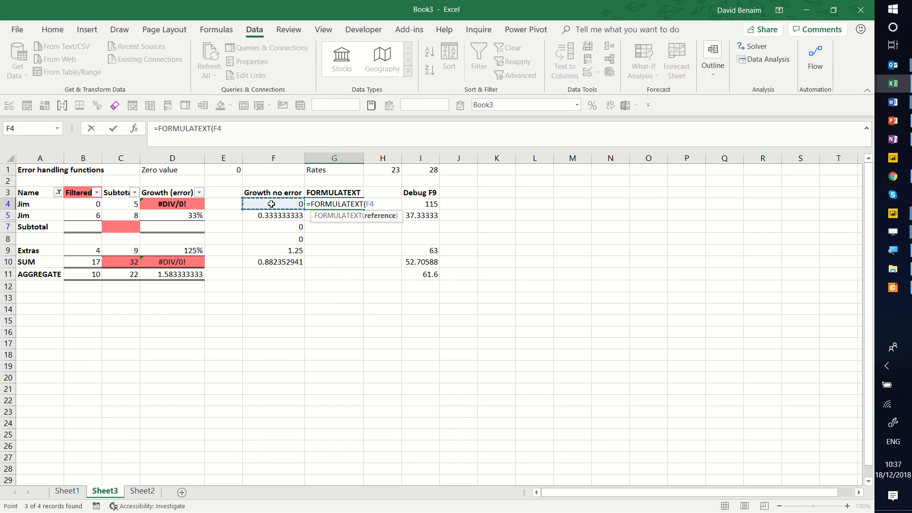
pyautogui.write(')')
pyautogui.press('Return')
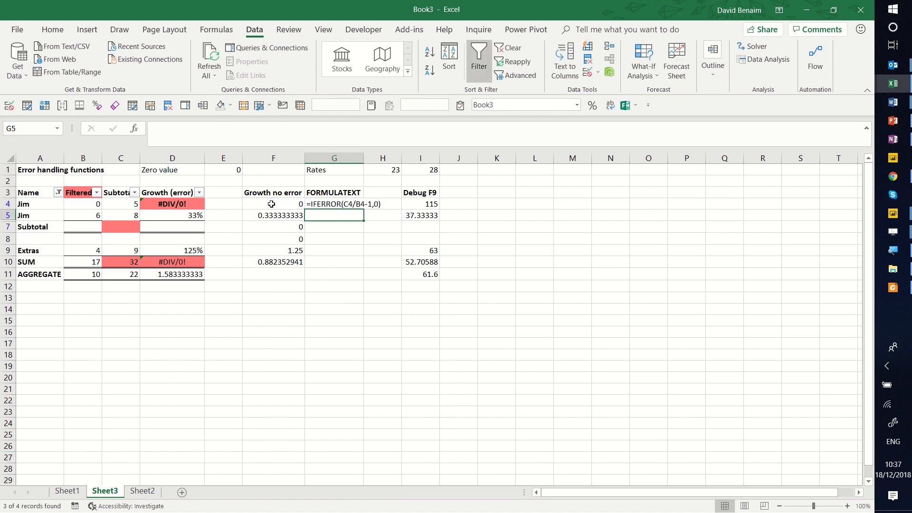
pyautogui.press('Up')
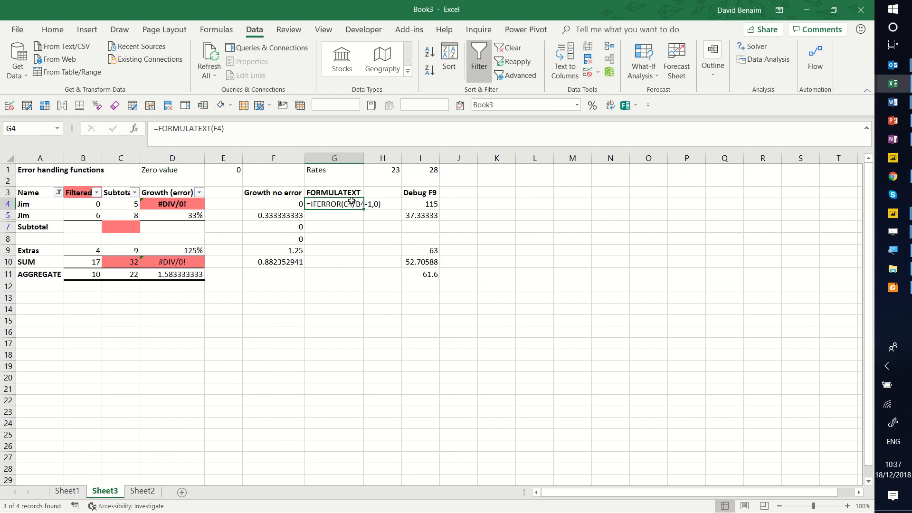
# Try replacing the formula in F4 with =D11 to test the FORMULATEXT cell, and undo the change.
pyautogui.click(282, 205)
pyautogui.write('=')
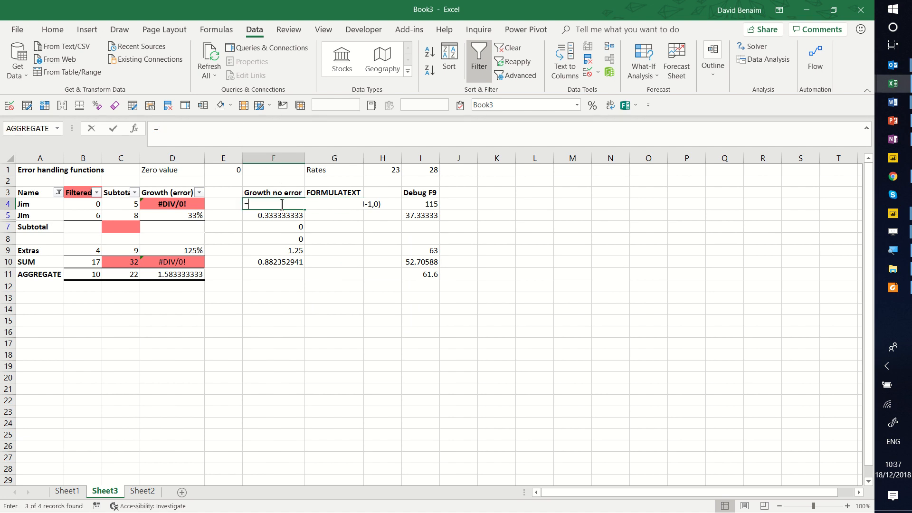
pyautogui.click(200, 272)
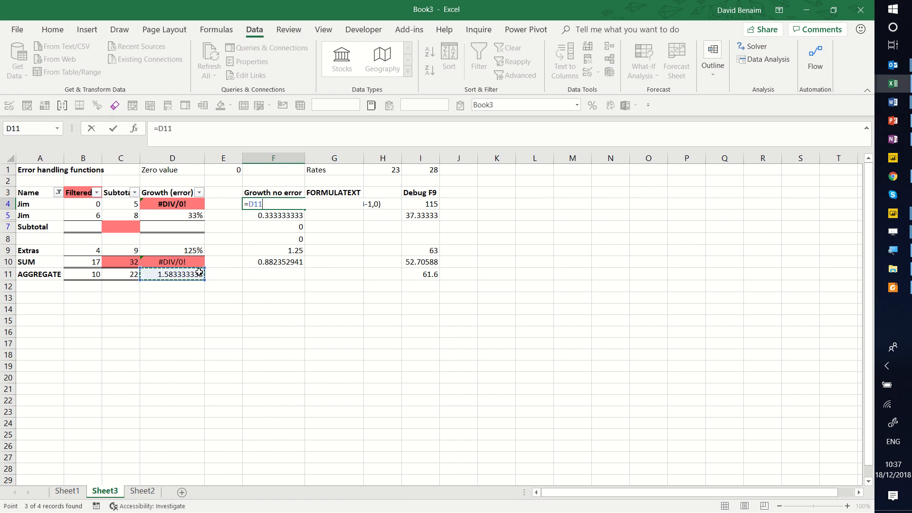
pyautogui.press('Return')
pyautogui.hotkey('ctrl', 'z')
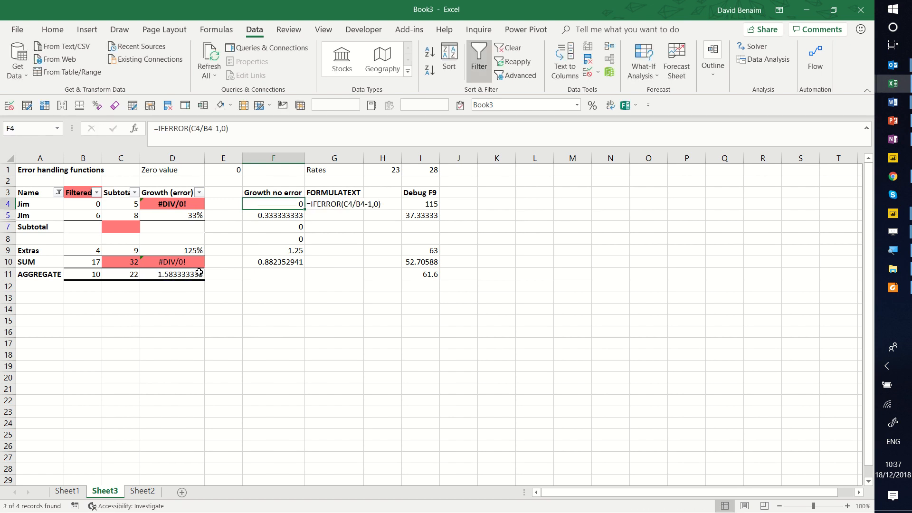
# Fill the FORMULATEXT formula from G4 down to G11, and clear the copy in G11.
pyautogui.click(361, 210)
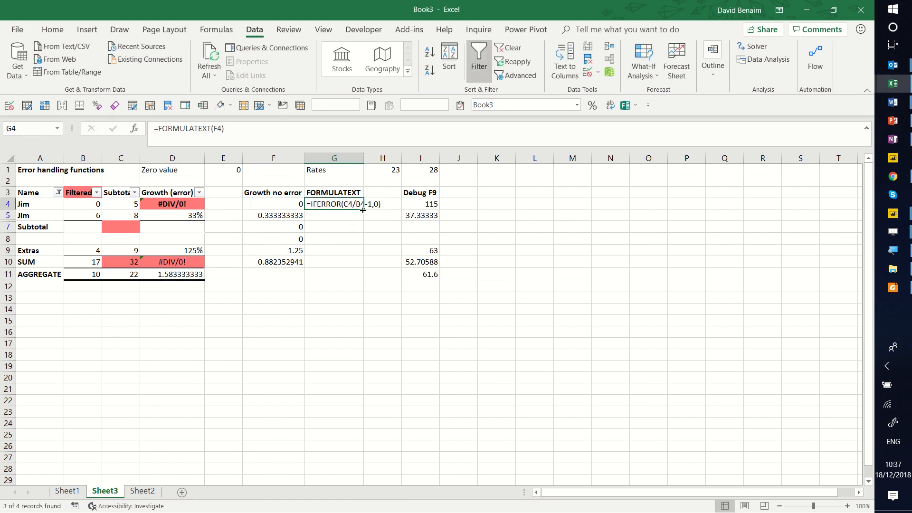
pyautogui.moveTo(363, 209); pyautogui.dragTo(361, 279)
pyautogui.click(343, 218)
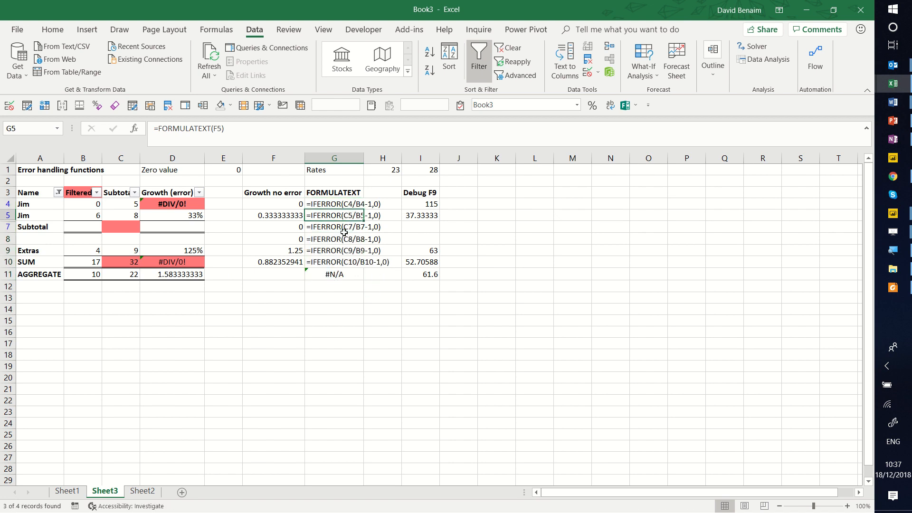
pyautogui.click(348, 270)
pyautogui.press('Delete')
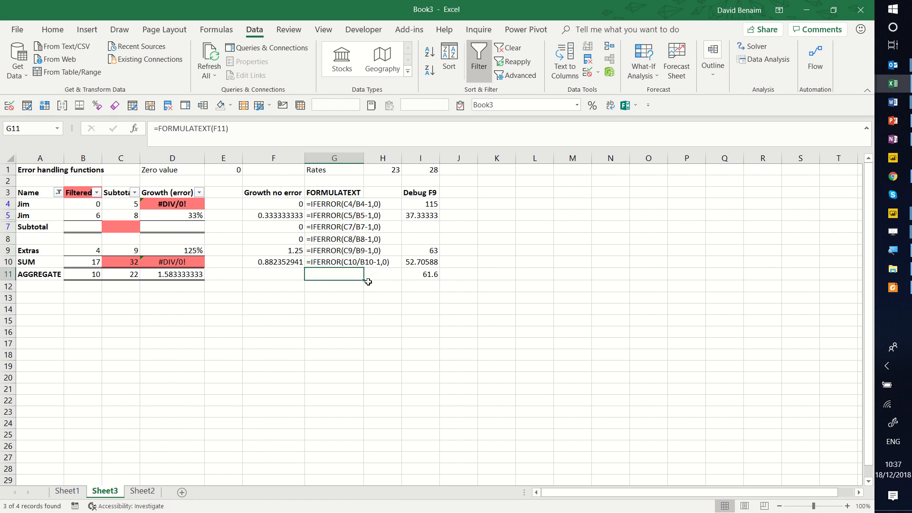
# Try clearing the FORMULATEXT formulas in G4:G10, and undo the deletion.
pyautogui.press('Up')
pyautogui.hotkey('shift', 'Up')
pyautogui.hotkey('shift', 'Up')
pyautogui.hotkey('shift', 'Up')
pyautogui.hotkey('shift', 'Up')
pyautogui.hotkey('shift', 'Up')
pyautogui.hotkey('shift', 'Up')
pyautogui.press('Delete')
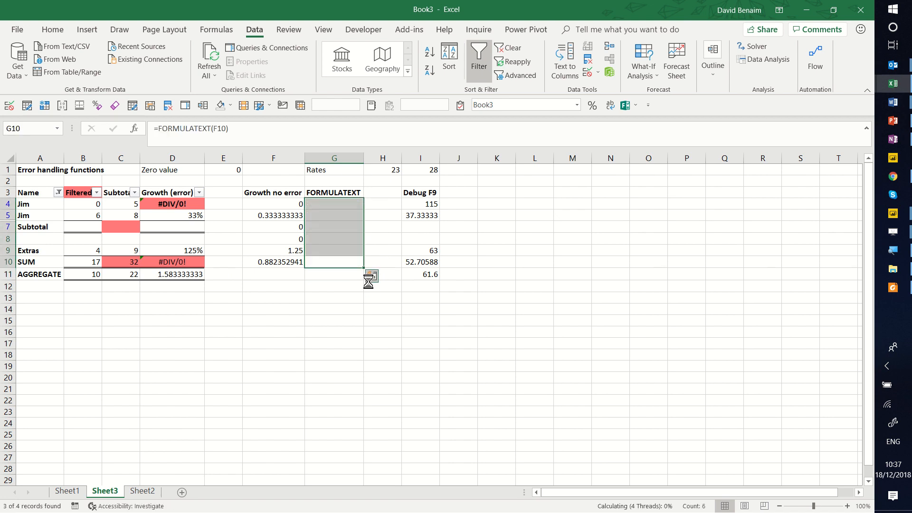
pyautogui.hotkey('ctrl', 'z')
pyautogui.moveTo(357, 284); pyautogui.dragTo(352, 294)
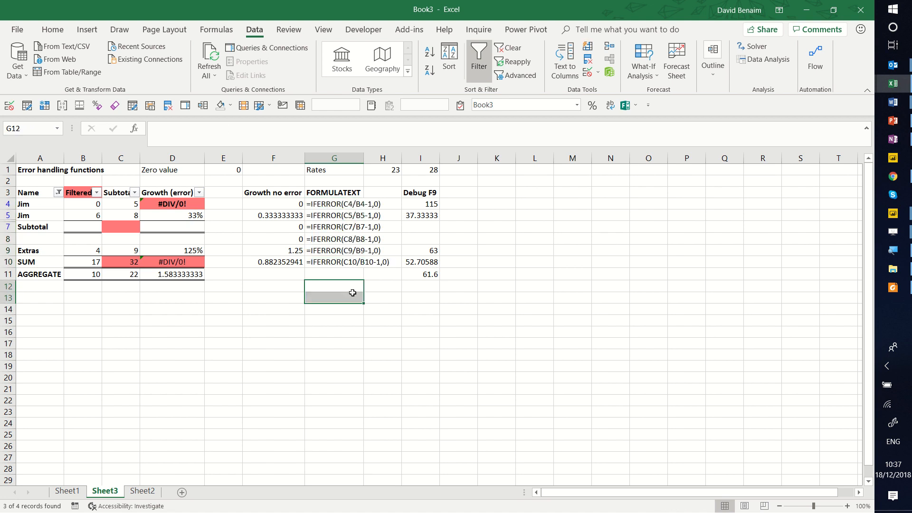
# Inspect the FORMULATEXT formula in G10 and the range covered by the SUM formula in B10.
pyautogui.click(320, 260)
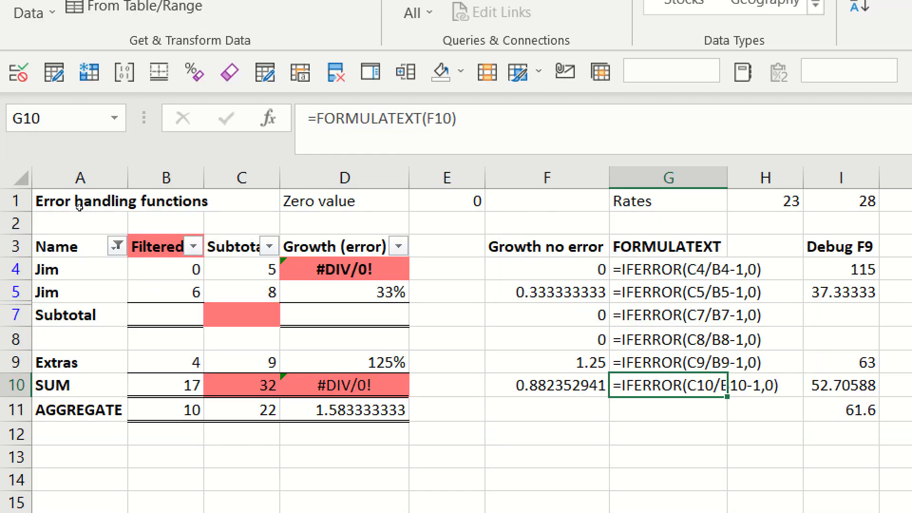
pyautogui.hotkey('ctrl', 'Home')
pyautogui.press('Down')
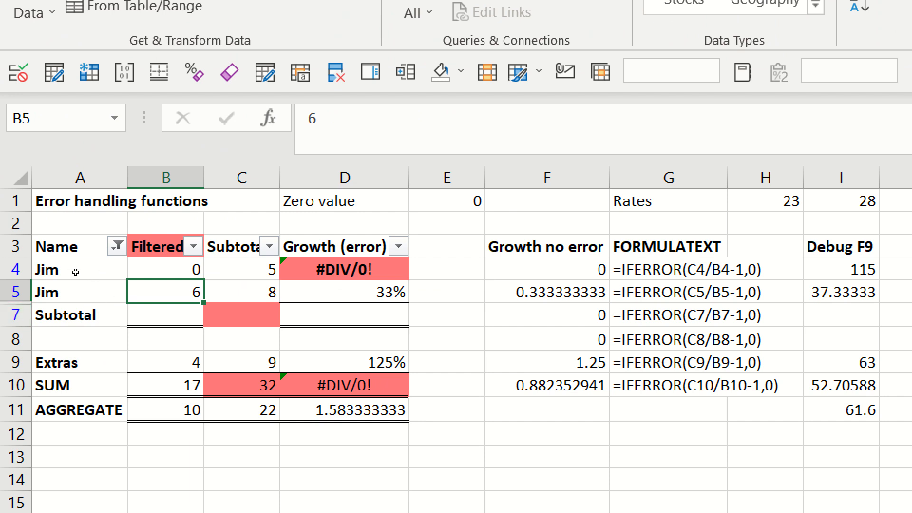
pyautogui.press('Down')
pyautogui.press('Down')
pyautogui.press('Down')
pyautogui.press('Down')
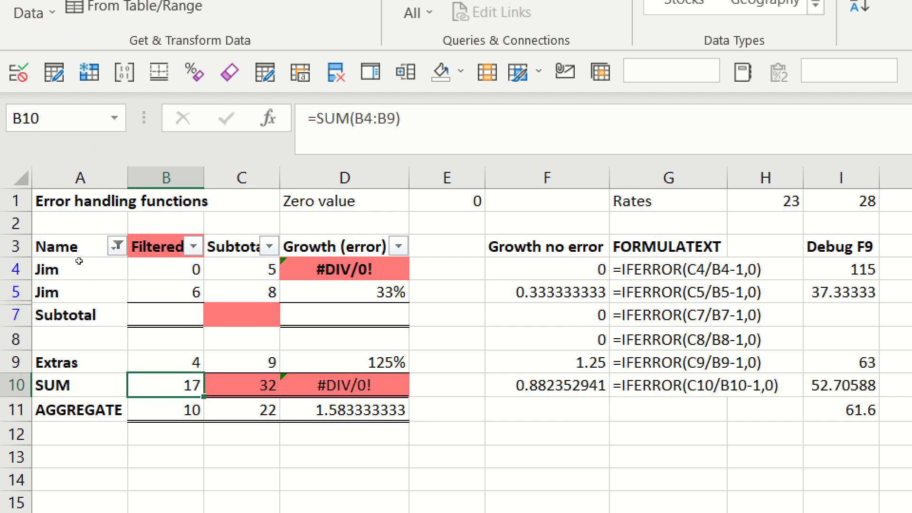
pyautogui.press('F2')
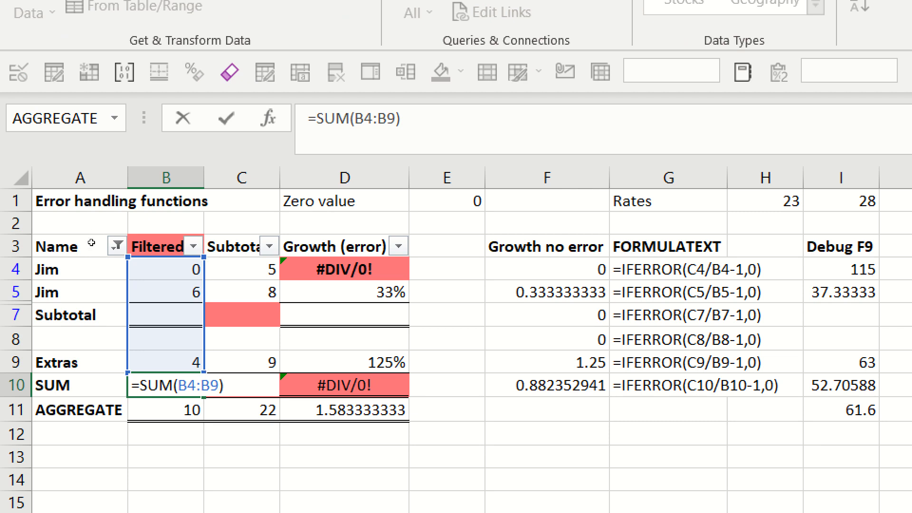
pyautogui.press('Escape')
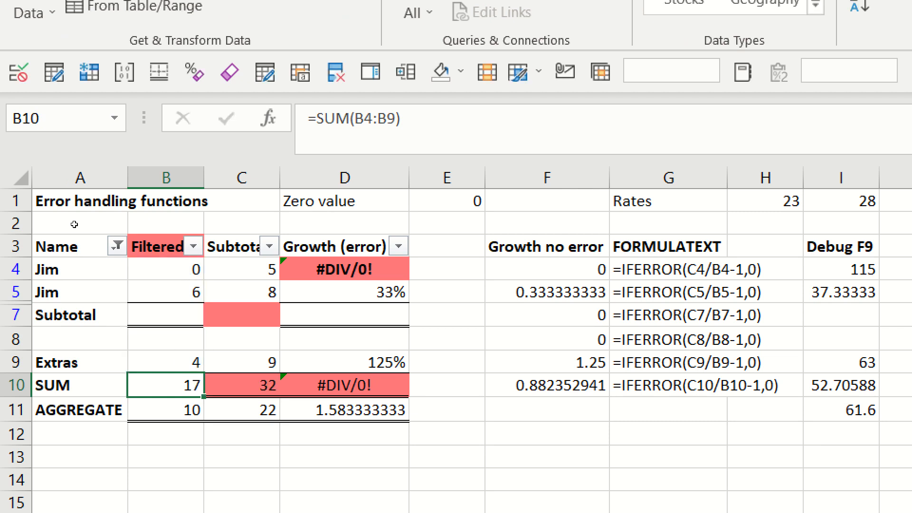
# Remove the filter from the table to show the hidden row, and undo the removal.
pyautogui.hotkey('ctrl', 'Home')
pyautogui.hotkey('ctrl', 'shift', 'l')
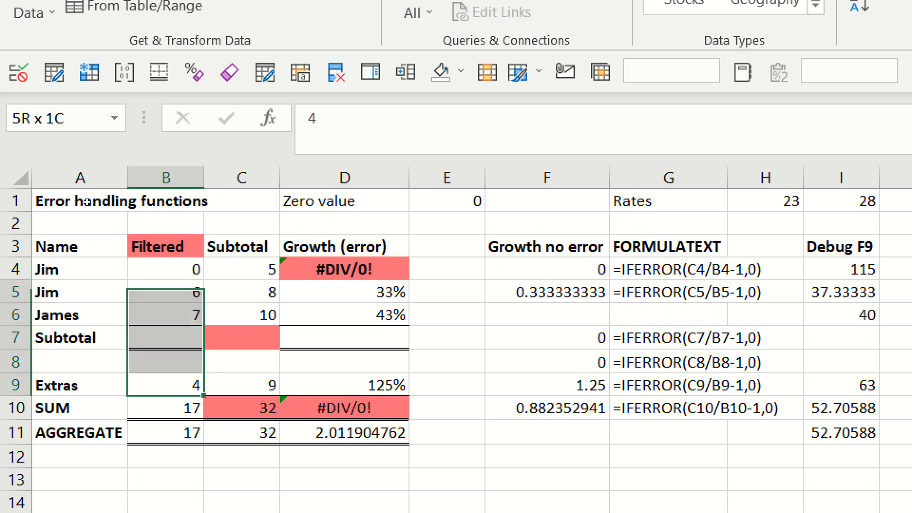
pyautogui.hotkey('shift', 'Up')
pyautogui.hotkey('ctrl', 'z')
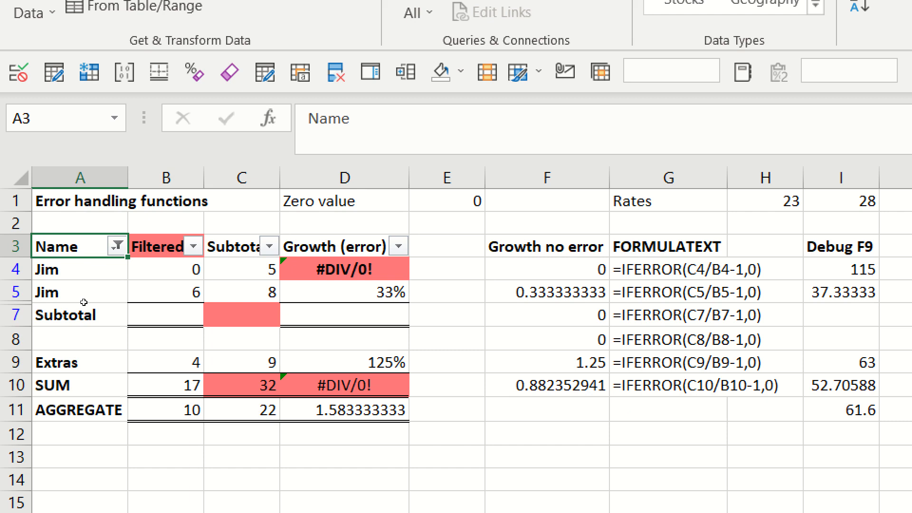
# Inspect the growth formula in D4 and the range summed by the formula in D10.
pyautogui.press('Down')
pyautogui.press('Right')
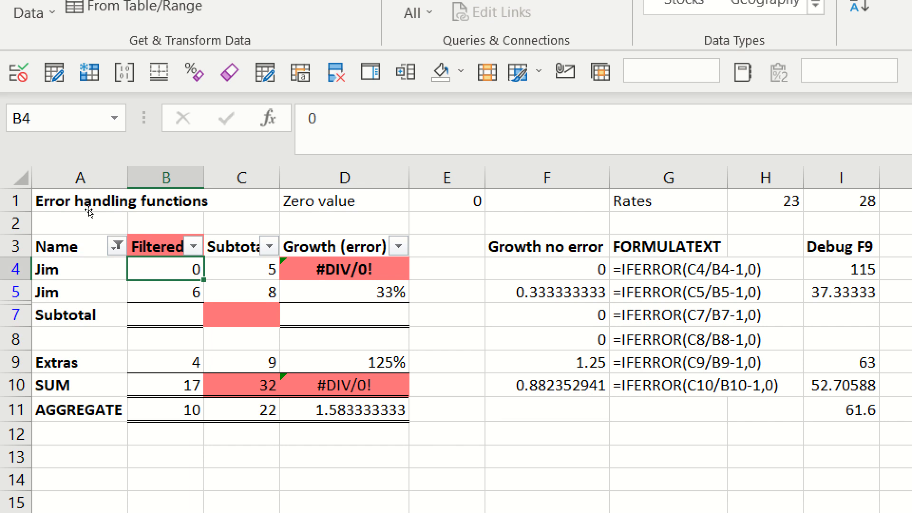
pyautogui.press('Right')
pyautogui.press('Right')
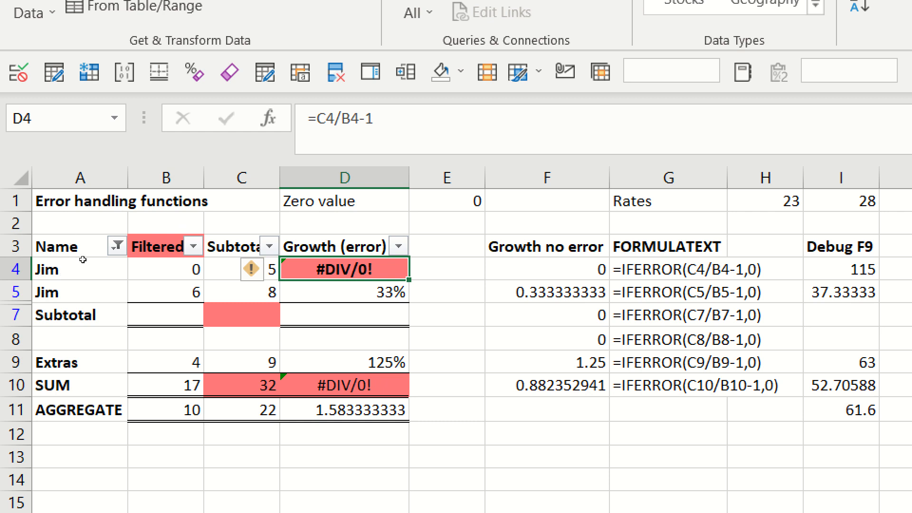
pyautogui.press('Down')
pyautogui.press('Down')
pyautogui.press('Down')
pyautogui.press('Down')
pyautogui.press('Down')
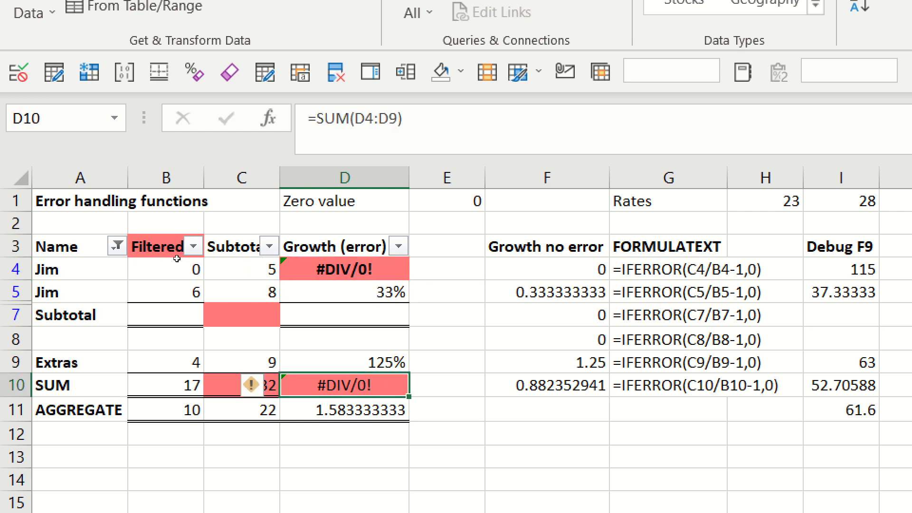
pyautogui.press('F2')
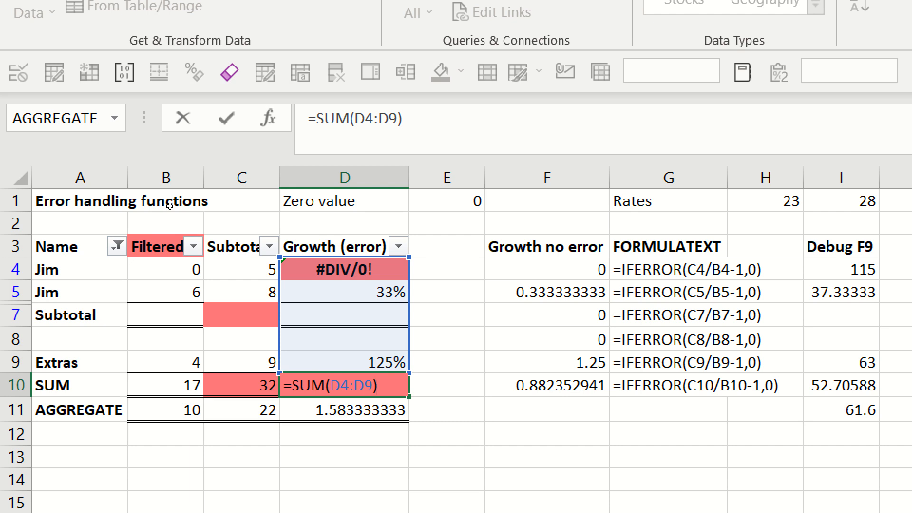
pyautogui.hotkey('ctrl', 'Return')
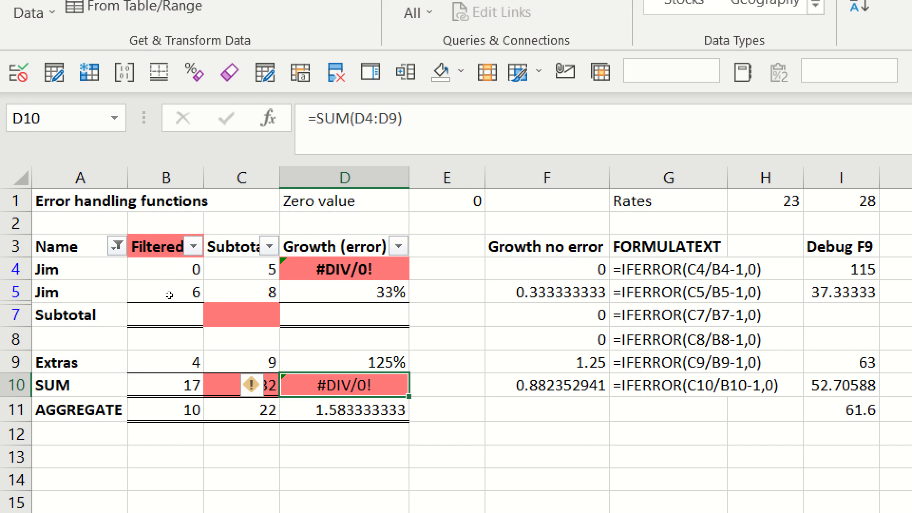
# Remove the filter from the table so that all rows show, with the Subtotal cell B7 selected.
pyautogui.press('Down')
pyautogui.press('Down')
pyautogui.press('Down')
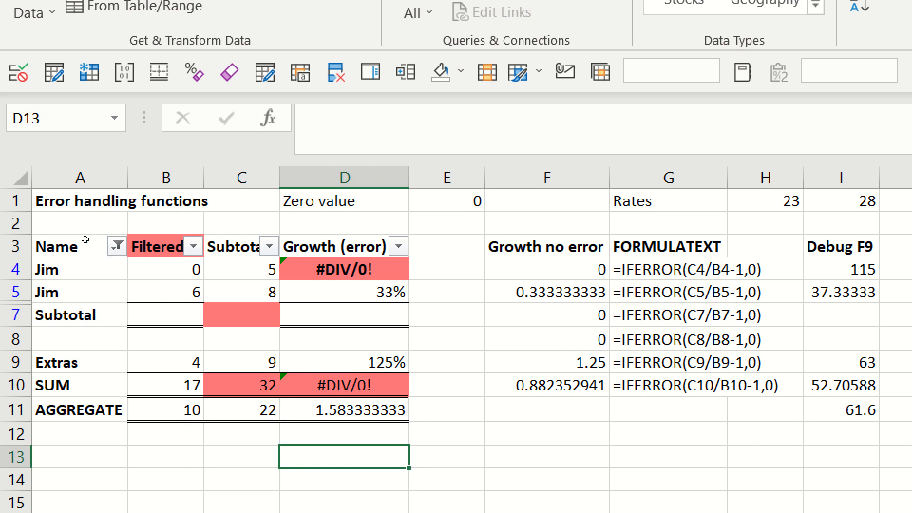
pyautogui.press('Up')
pyautogui.press('Up')
pyautogui.press('Up')
pyautogui.press('Up')
pyautogui.press('Up')
pyautogui.press('Up')
pyautogui.press('Left')
pyautogui.press('Left')
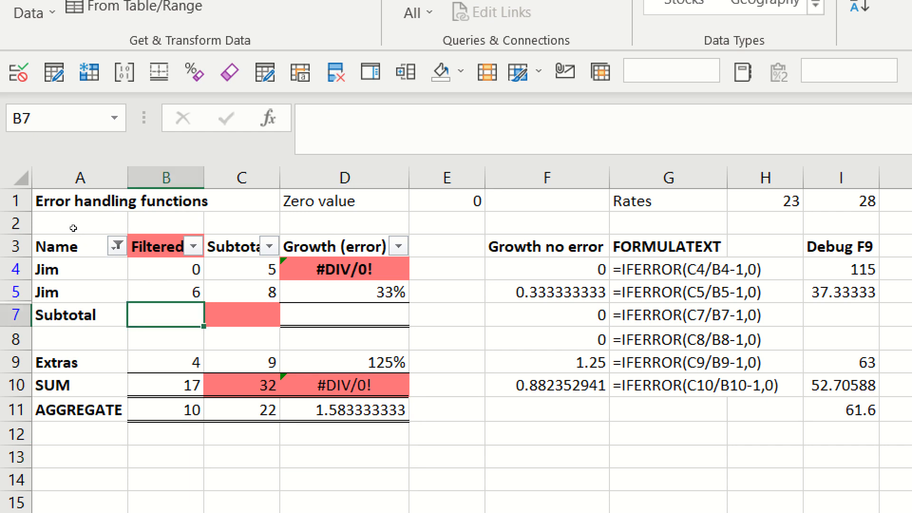
pyautogui.write('=')
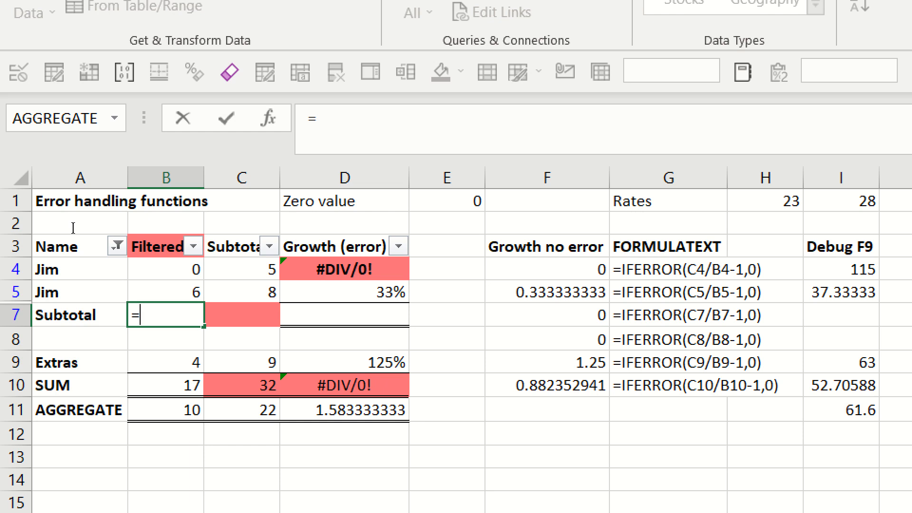
pyautogui.press('Escape')
pyautogui.hotkey('ctrl', 'shift', 'l')
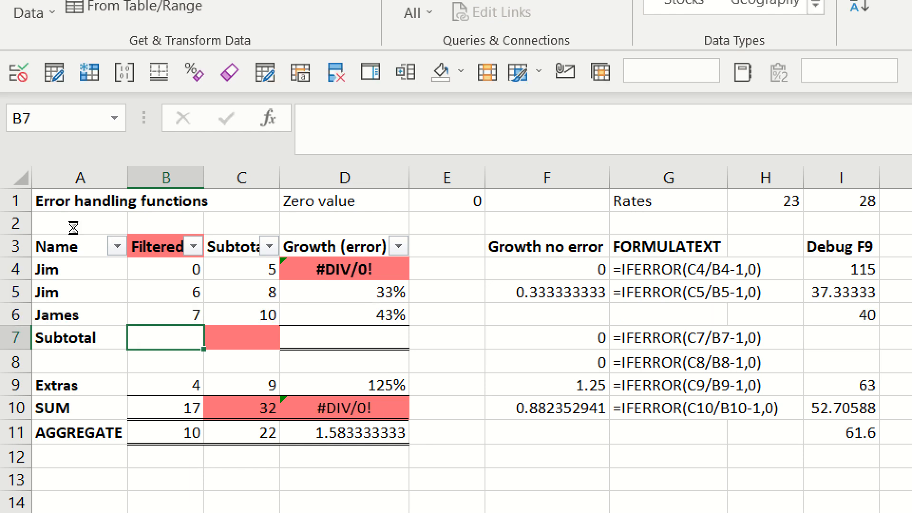
# Enter =SUM(B4:B6) in the Subtotal cell B7.
pyautogui.write('=sum')
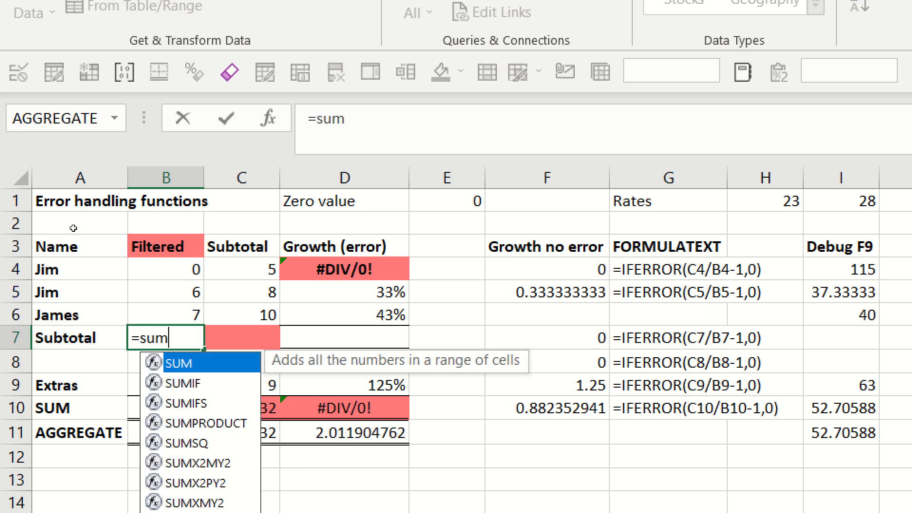
pyautogui.press('Tab')
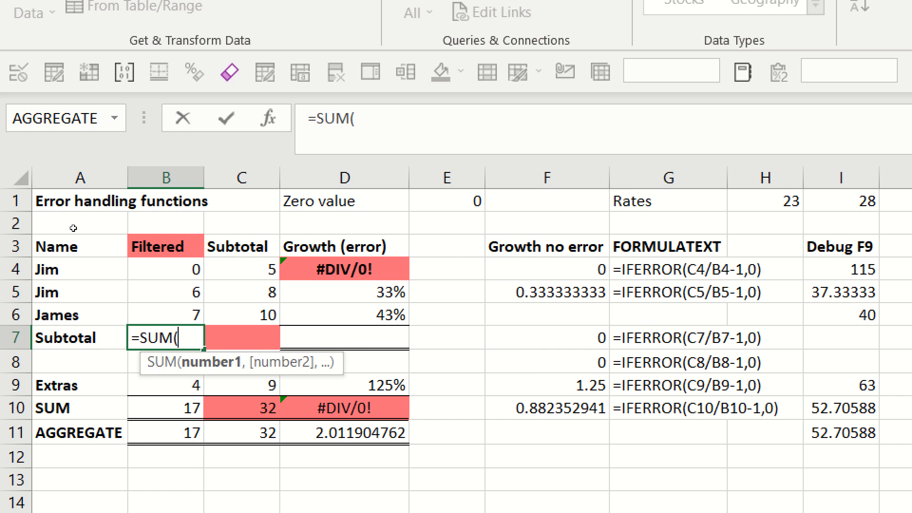
pyautogui.press('Up')
pyautogui.hotkey('shift', 'Up')
pyautogui.hotkey('shift', 'Up')
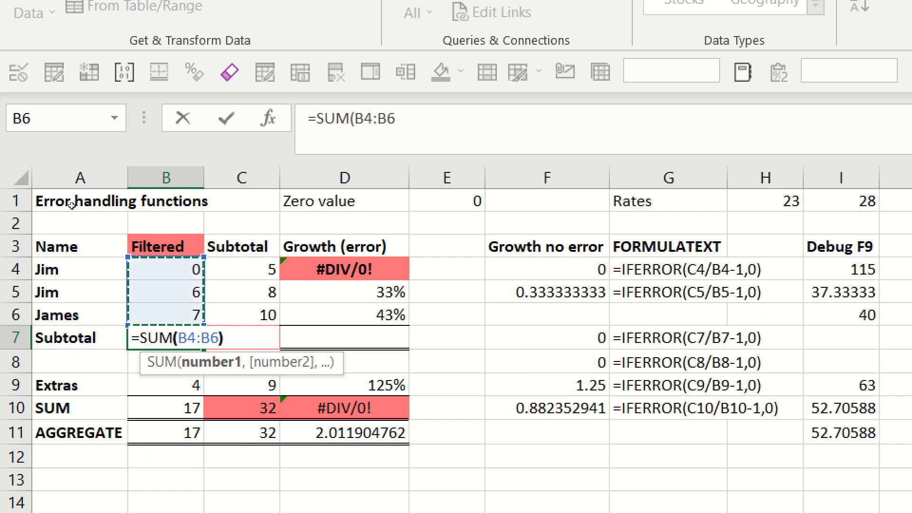
pyautogui.write(')')
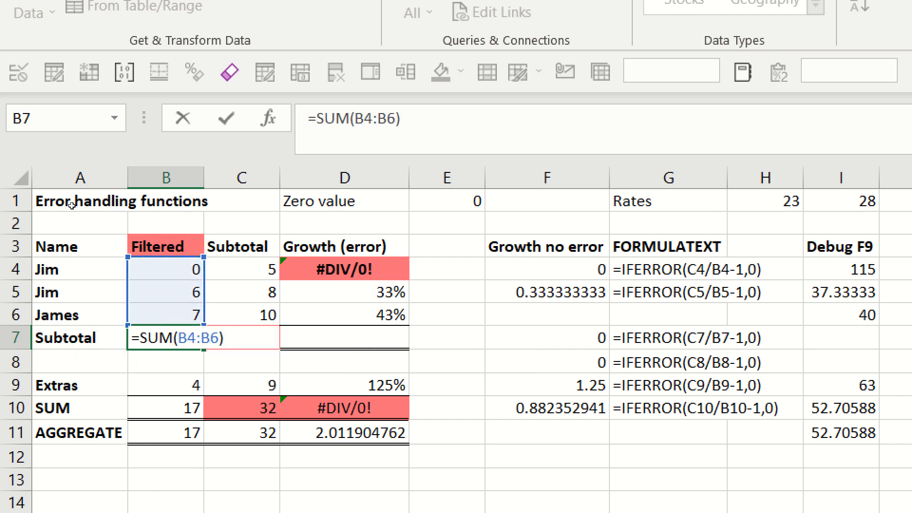
pyautogui.press('Return')
pyautogui.press('Up')
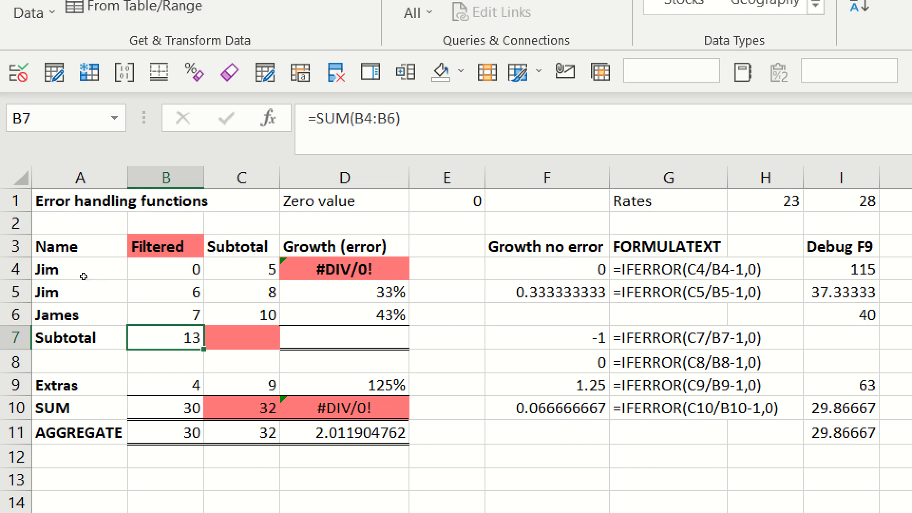
# Check which cells the SUM formula in B10 includes.
pyautogui.press('Down')
pyautogui.press('Down')
pyautogui.press('Down')
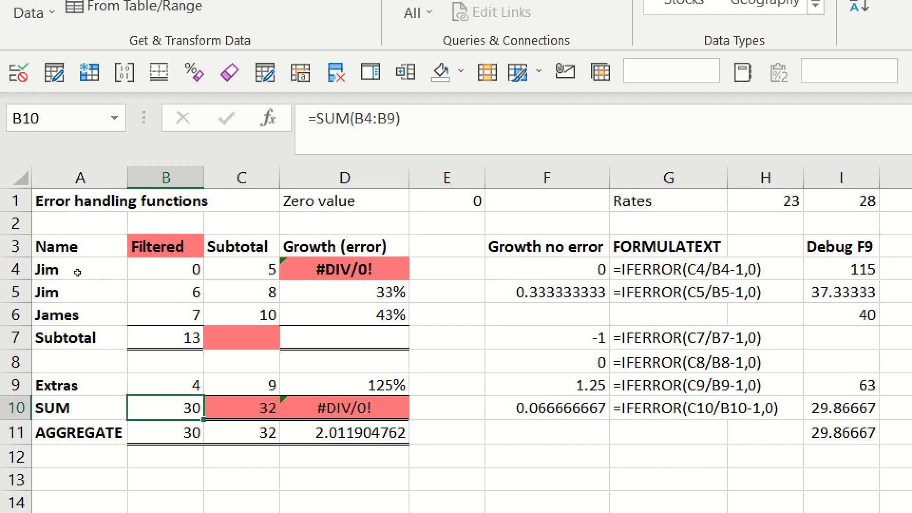
pyautogui.press('F2')
pyautogui.press('Escape')
# Insert AutoSum totals of rows 4 to 6 across the Subtotal cells B7:D7.
pyautogui.press('Up')
pyautogui.press('Up')
pyautogui.press('Up')
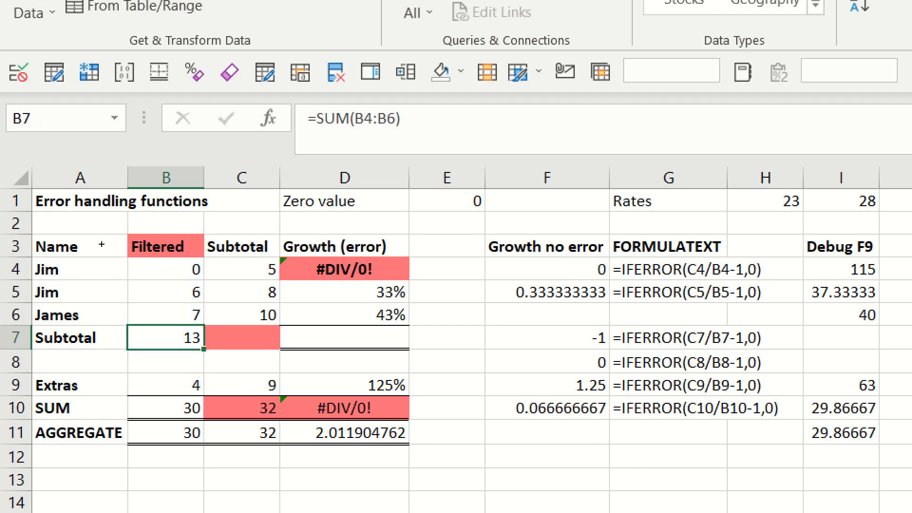
pyautogui.hotkey('shift', 'Right')
pyautogui.hotkey('shift', 'Right')
pyautogui.hotkey('alt', '=')
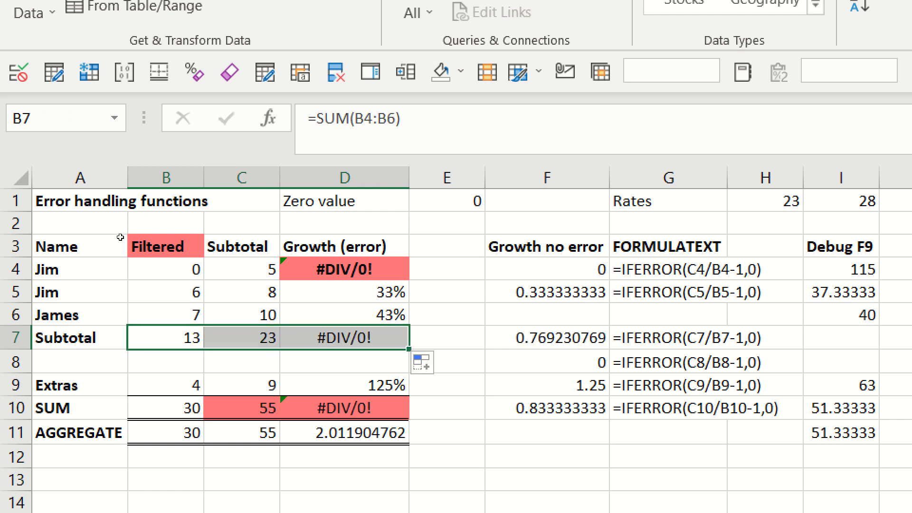
# Check the range of the SUM formula in C10 and inspect the AGGREGATE formula in B11.
pyautogui.press('Right')
pyautogui.press('Down')
pyautogui.press('Down')
pyautogui.press('Down')
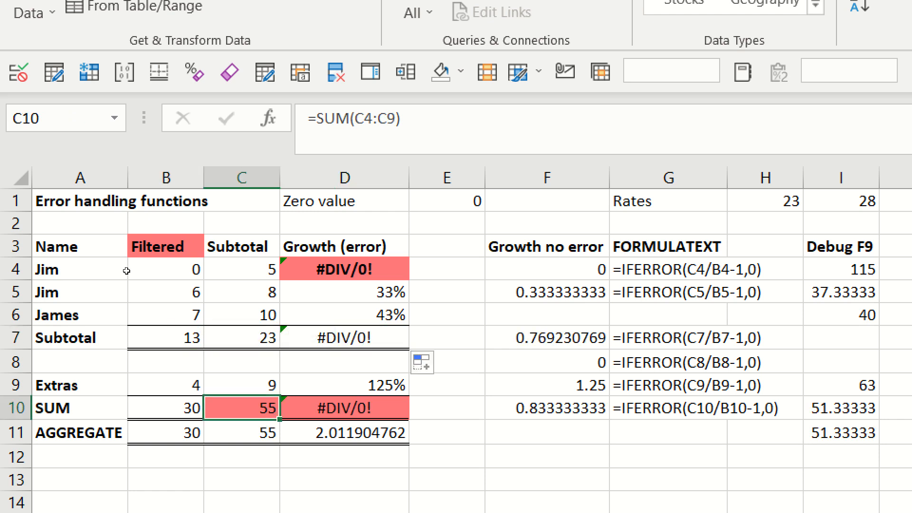
pyautogui.press('F2')
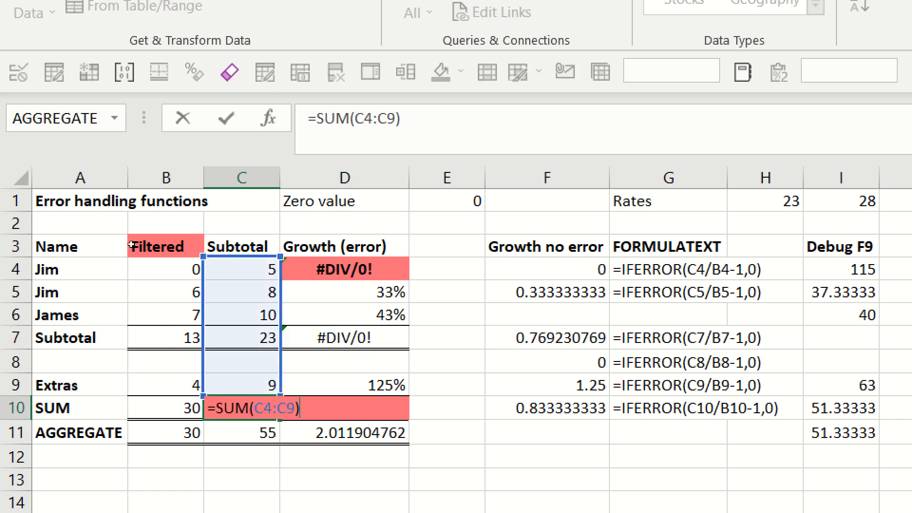
pyautogui.press('Escape')
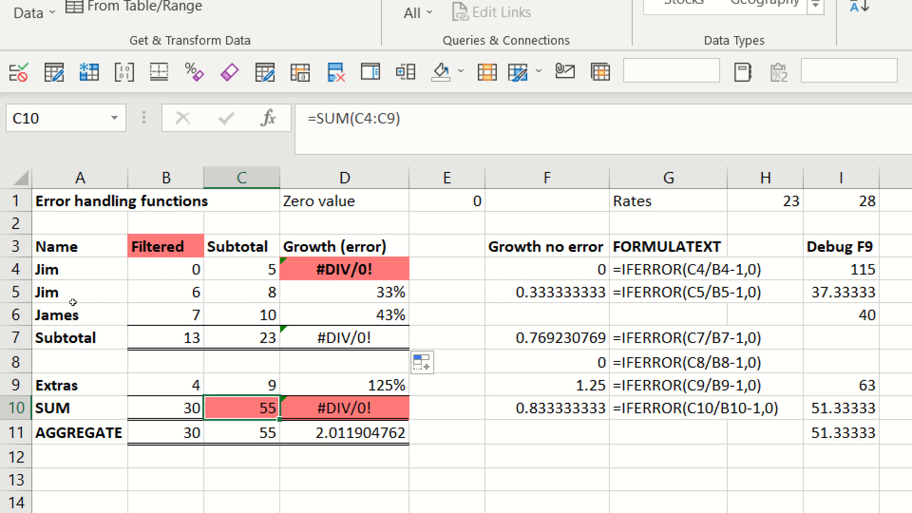
pyautogui.press('Down')
pyautogui.press('Left')
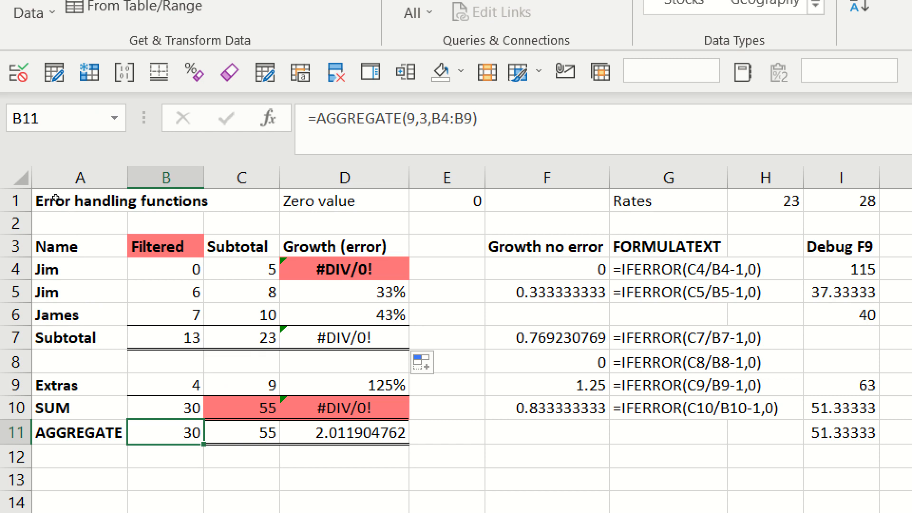
# Turn on filtering for the table headed in row 3 and filter the Name column to hide rows 4 and 5.
pyautogui.click(71, 242)
pyautogui.hotkey('ctrl', 'shift', 'l')
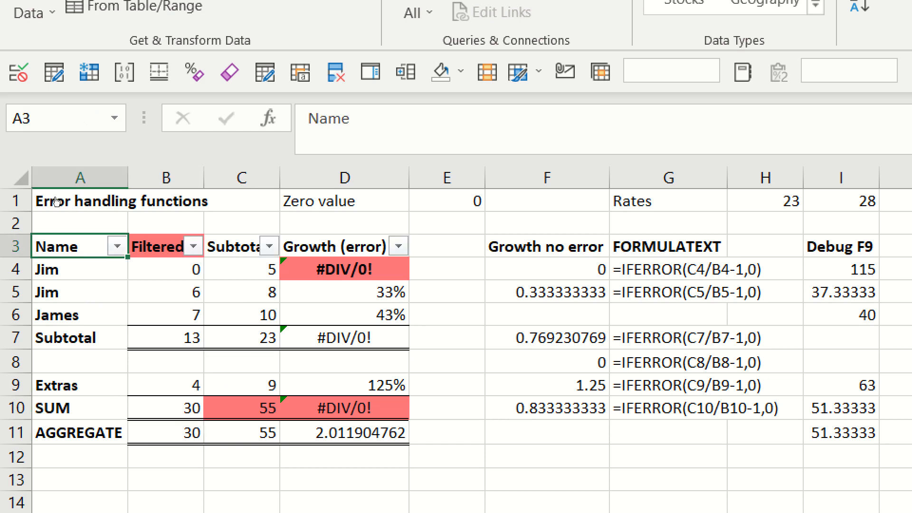
pyautogui.hotkey('alt', 'Down')
pyautogui.press('space')
pyautogui.press('Down')
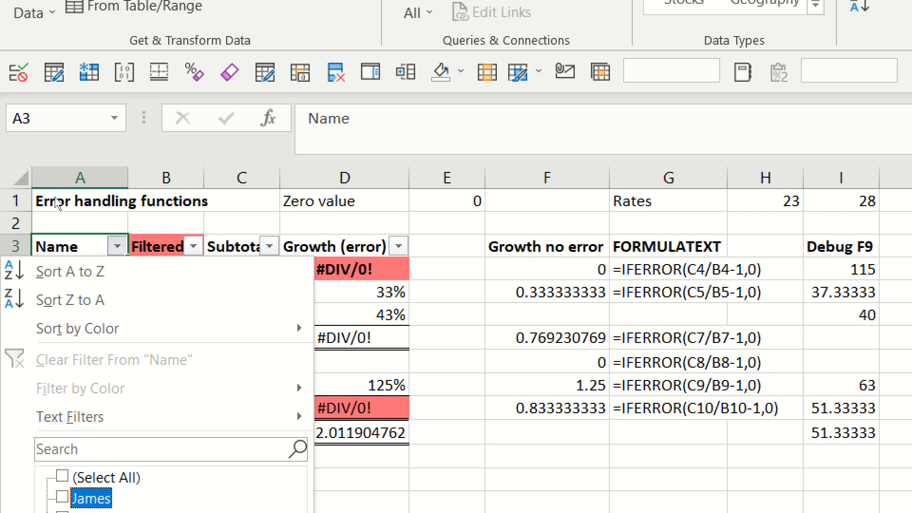
pyautogui.press('space')
pyautogui.press('Tab')
pyautogui.press('Return')
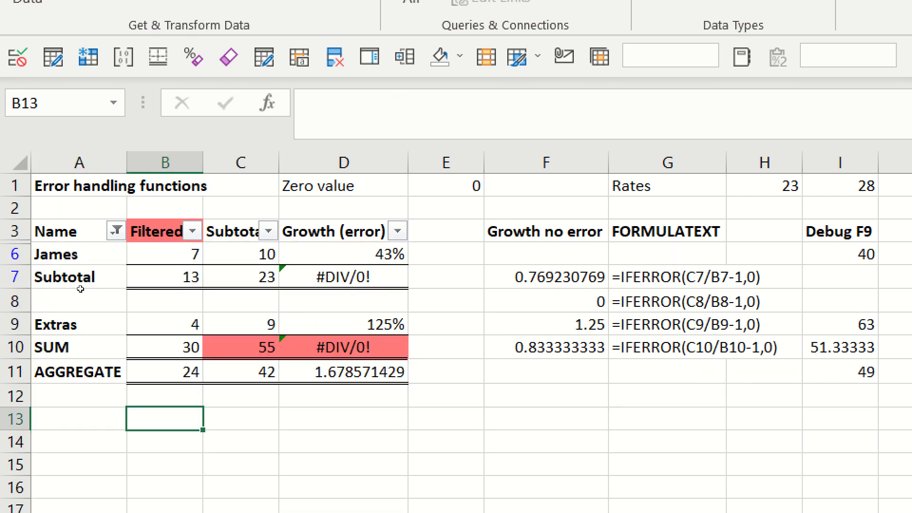
# Start an AGGREGATE formula in B13 with function number 9 (SUM).
pyautogui.write('=agr')
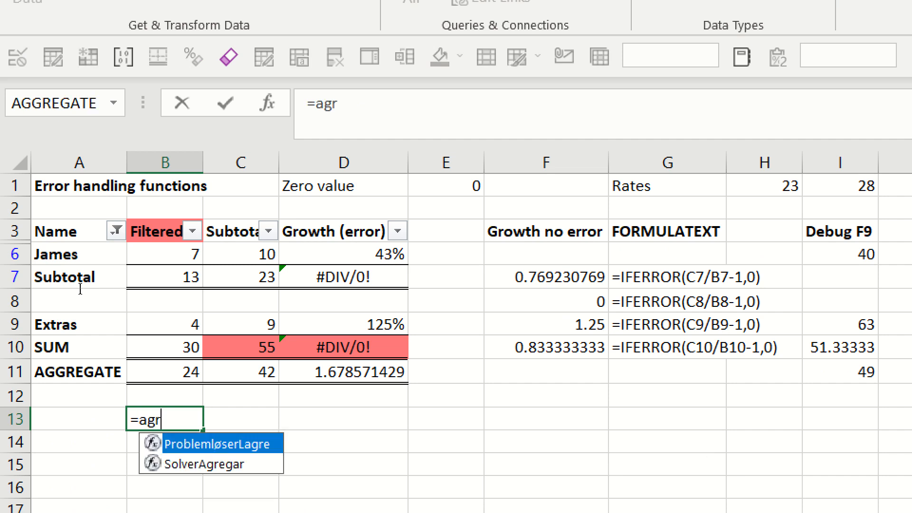
pyautogui.press('BackSpace')
pyautogui.press('Tab')
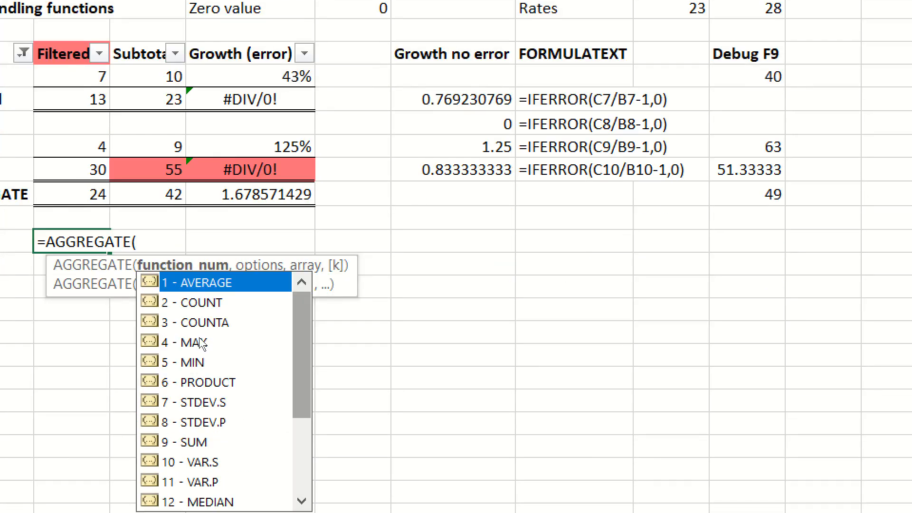
pyautogui.scroll(-2, 202, 342)
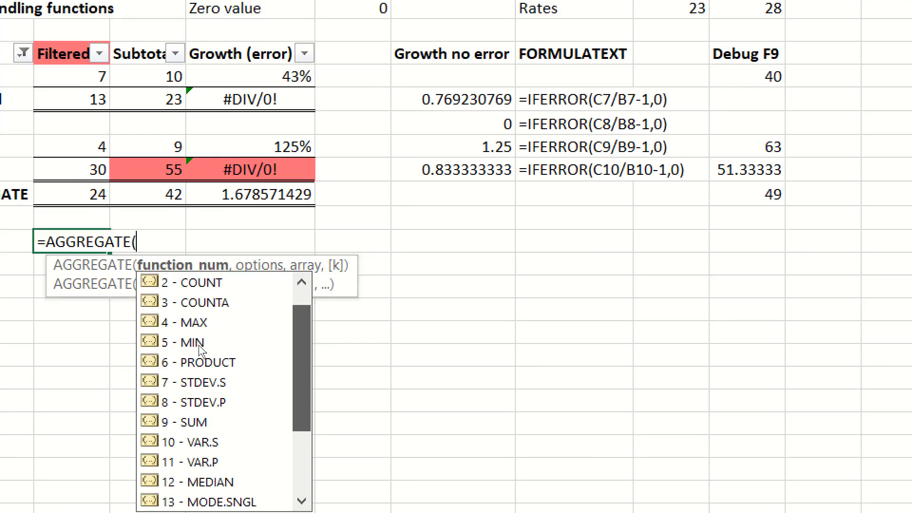
pyautogui.scroll(2, 201, 332)
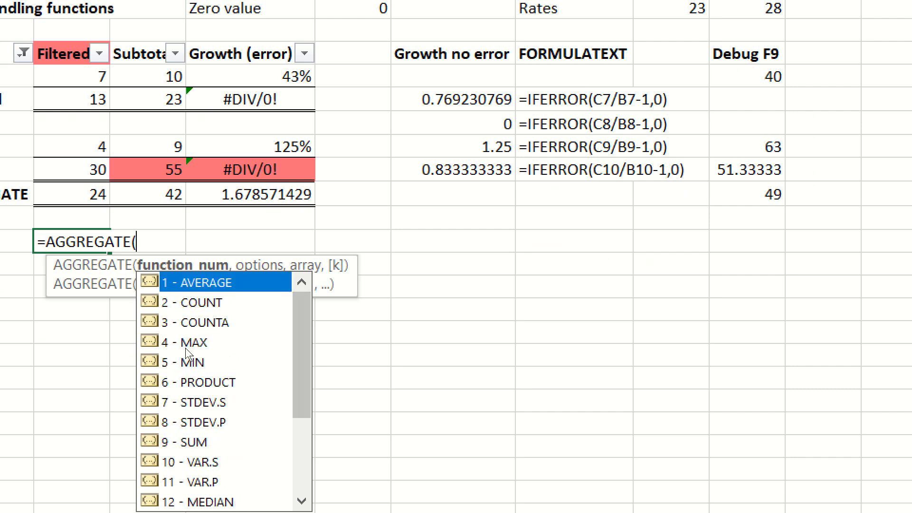
pyautogui.press('Down')
pyautogui.press('Down')
pyautogui.press('Down')
pyautogui.press('Down')
pyautogui.press('Down')
pyautogui.press('Down')
pyautogui.press('Down')
pyautogui.press('Down')
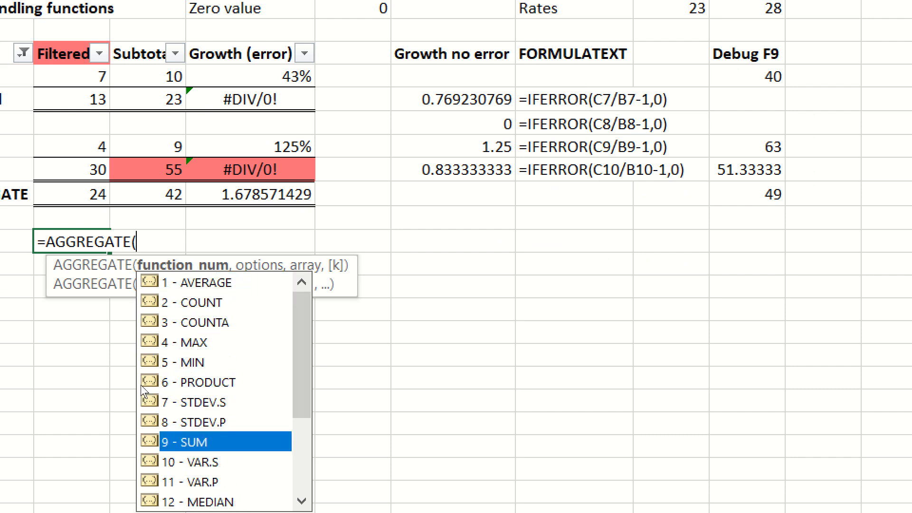
pyautogui.press('Tab')
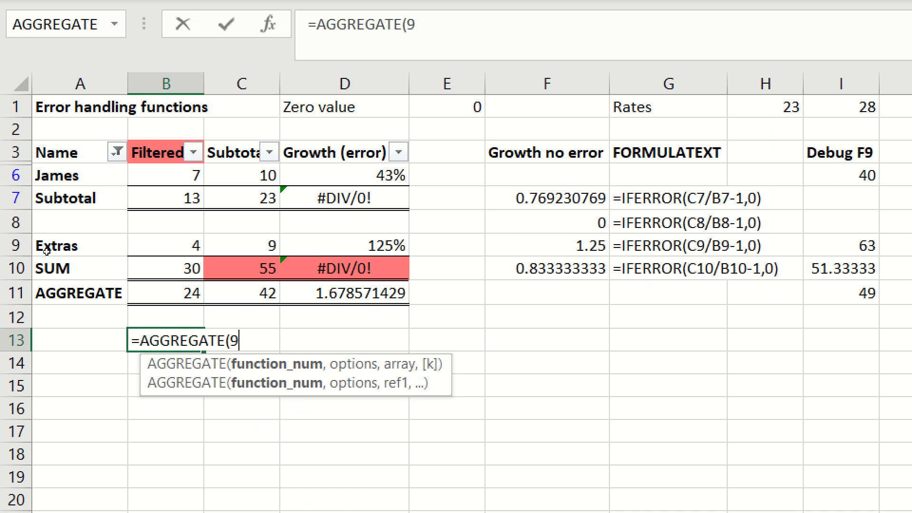
# Set the formula's options argument to 3, ignoring hidden rows, error values, and nested SUBTOTAL and AGGREGATE functions.
pyautogui.write(',')
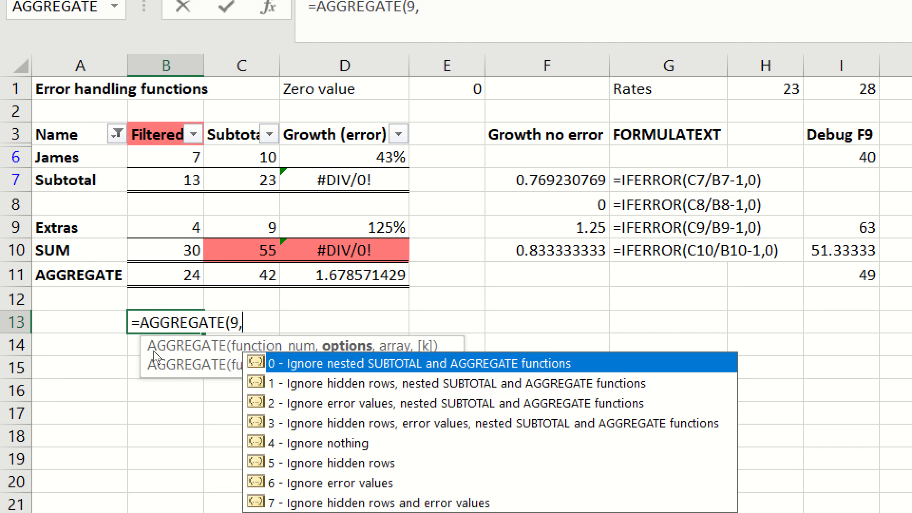
pyautogui.press('Down')
pyautogui.press('Down')
pyautogui.press('Down')
pyautogui.press('Down')
pyautogui.press('Down')
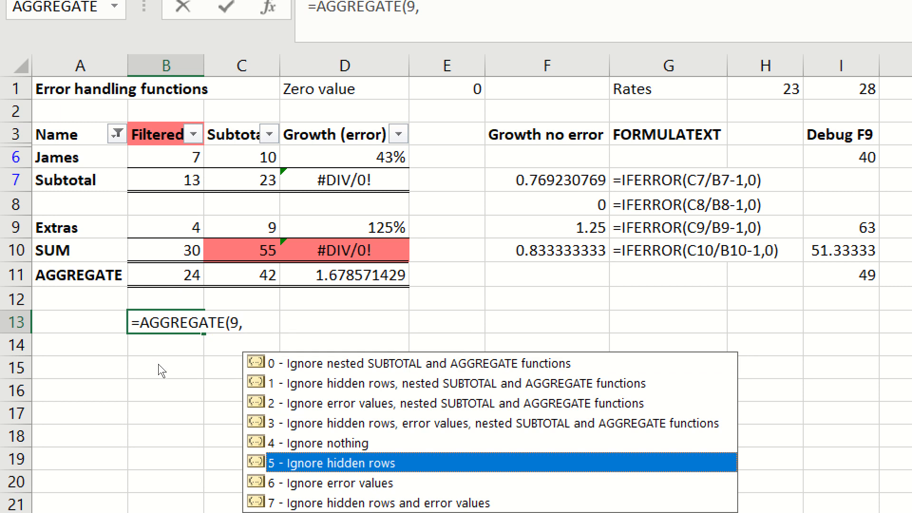
pyautogui.press('Down')
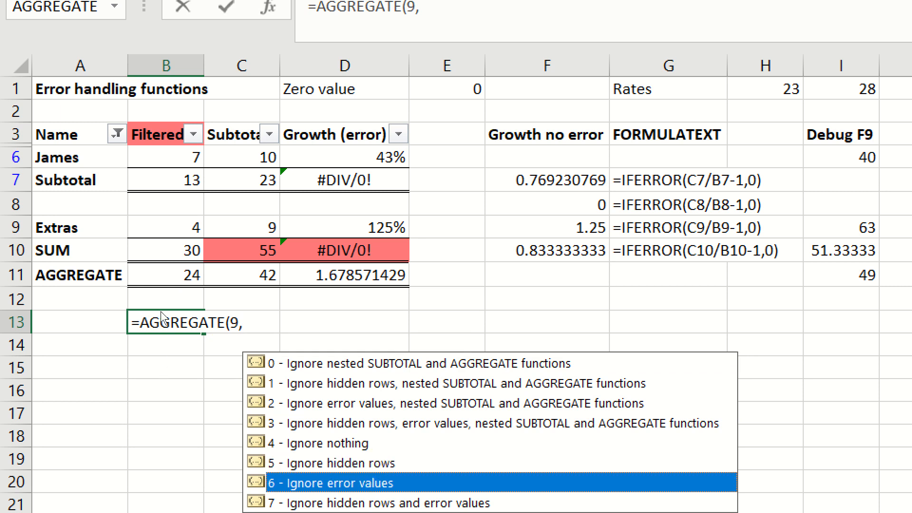
pyautogui.press('Up')
pyautogui.press('Up')
pyautogui.press('Up')
pyautogui.press('Up')
pyautogui.press('Up')
pyautogui.press('Up')
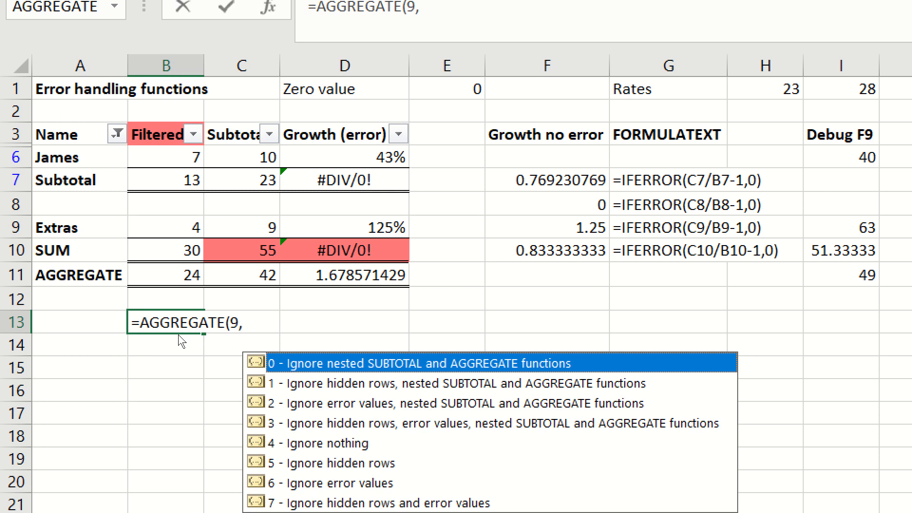
pyautogui.press('Down')
pyautogui.press('Down')
pyautogui.press('Down')
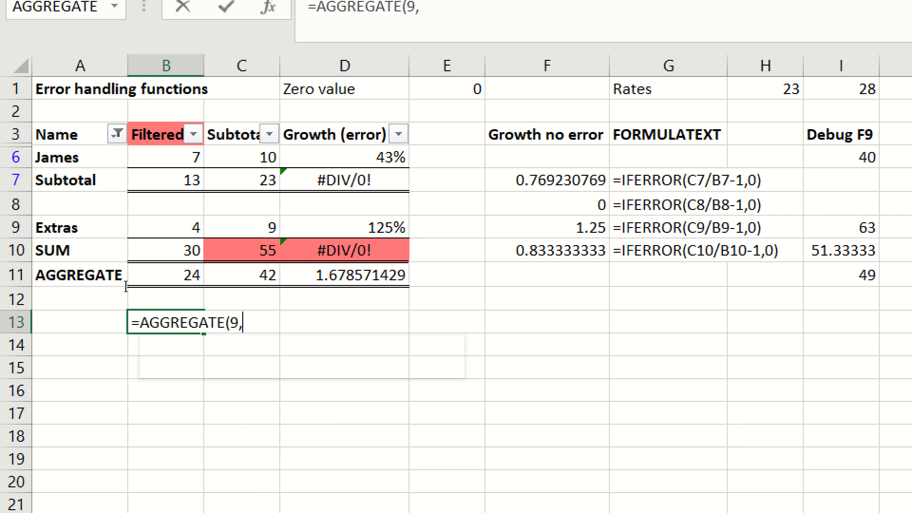
pyautogui.write('3,')
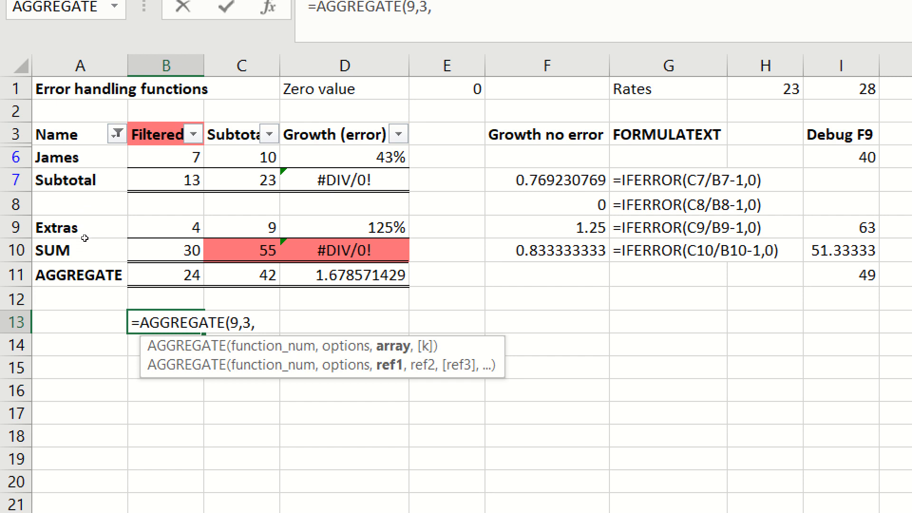
# Complete the formula in B13 with the range B4:B9 as =AGGREGATE(9,3,B4:B9).
pyautogui.moveTo(87, 238); pyautogui.dragTo(85, 202)
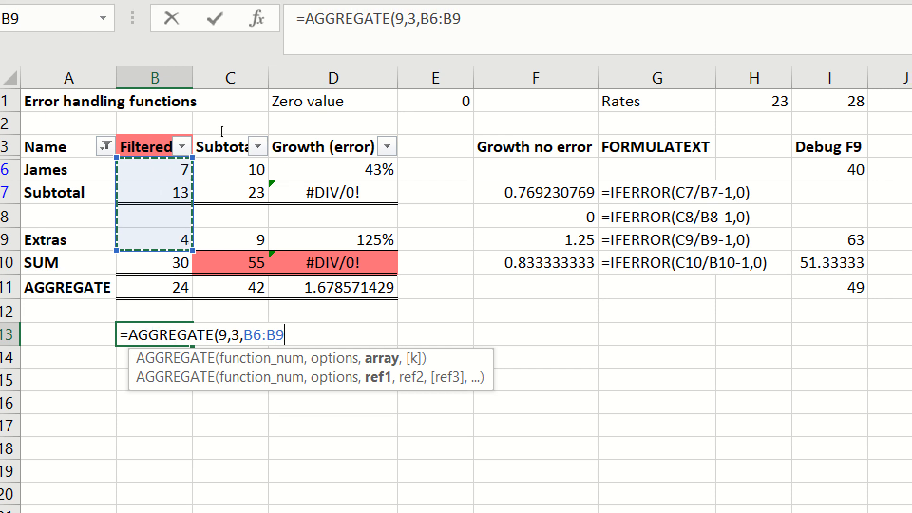
pyautogui.click(221, 132)
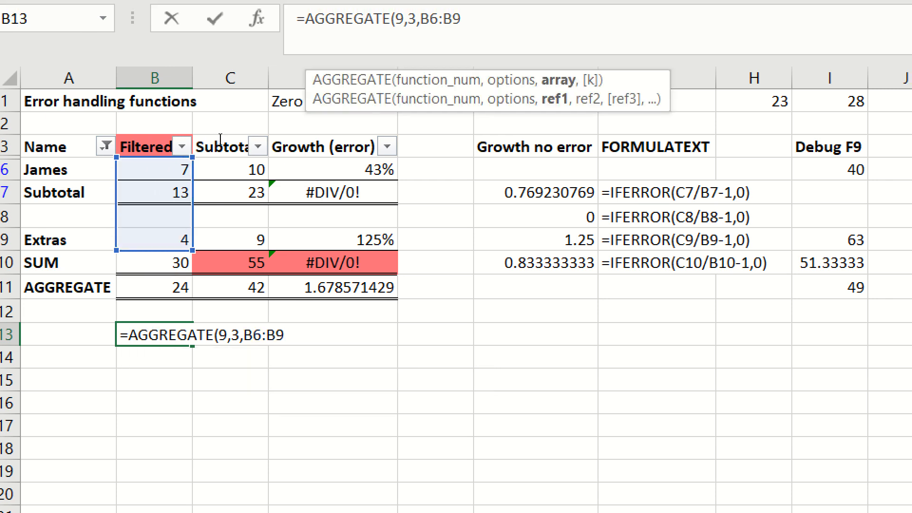
pyautogui.hotkey('shift', 'Right')
pyautogui.write('4')
pyautogui.press('End')
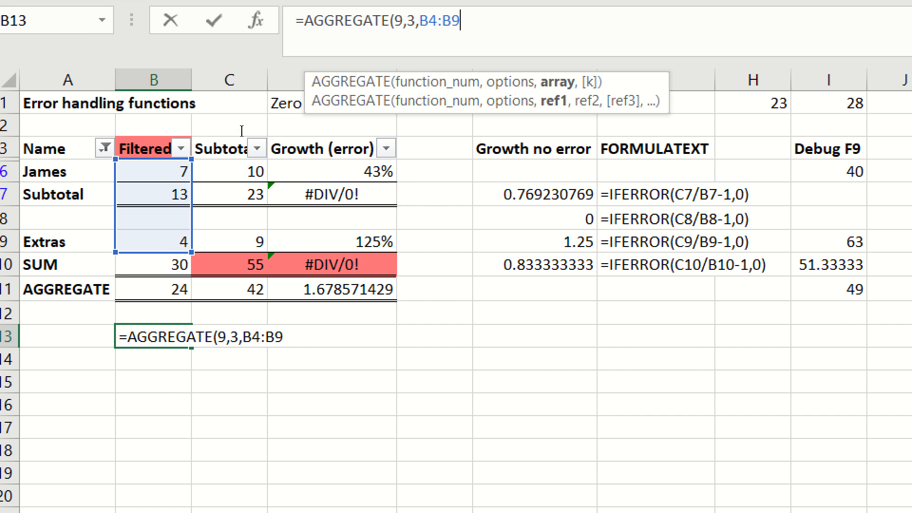
pyautogui.write(')')
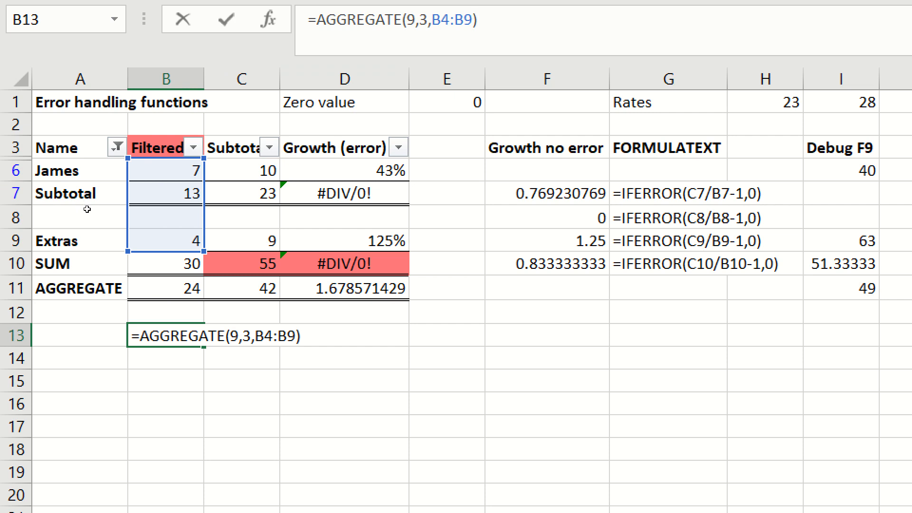
pyautogui.press('Return')
pyautogui.press('Up')
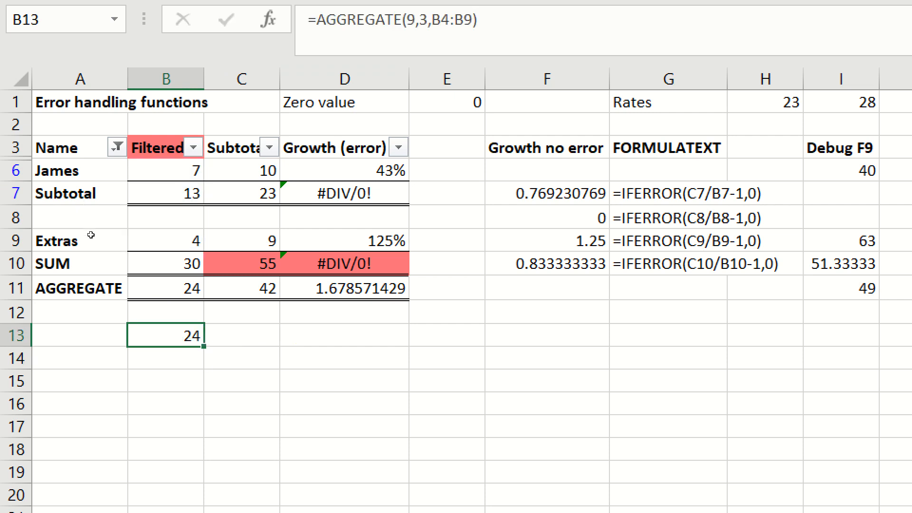
# Check the cells referenced by B13 under the filter, and remove the filter from the table.
pyautogui.press('F2')
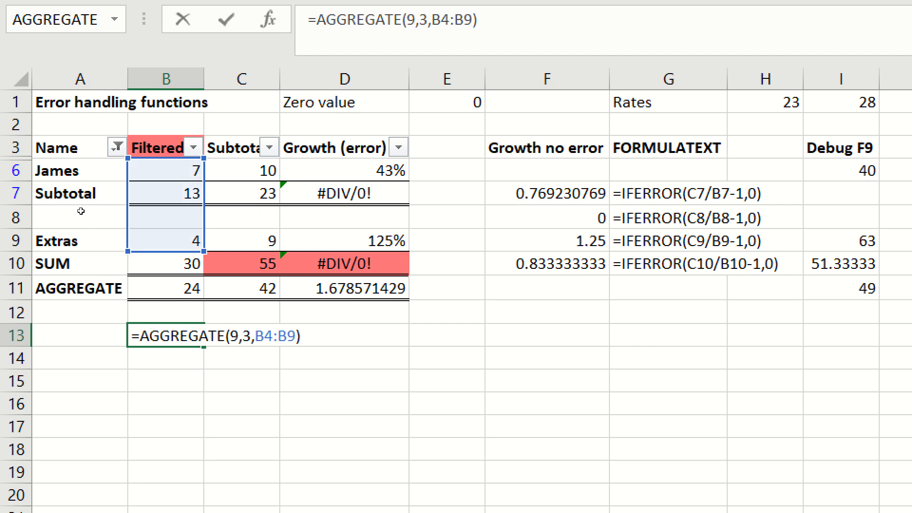
pyautogui.hotkey('ctrl', 'Return')
pyautogui.hotkey('ctrl', 'Home')
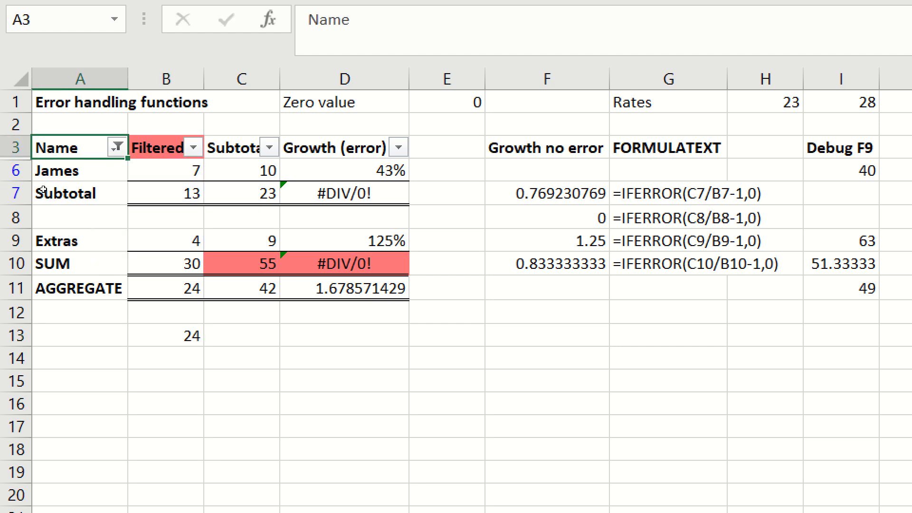
pyautogui.hotkey('ctrl', 'shift', 'l')
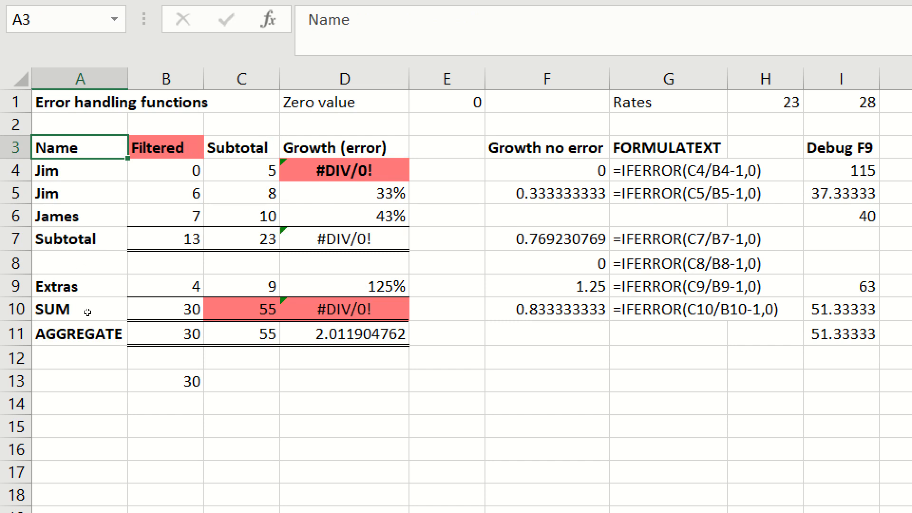
# Return to B13 and check the range of its AGGREGATE formula on the unfiltered data.
pyautogui.press('F5')
pyautogui.press('Return')
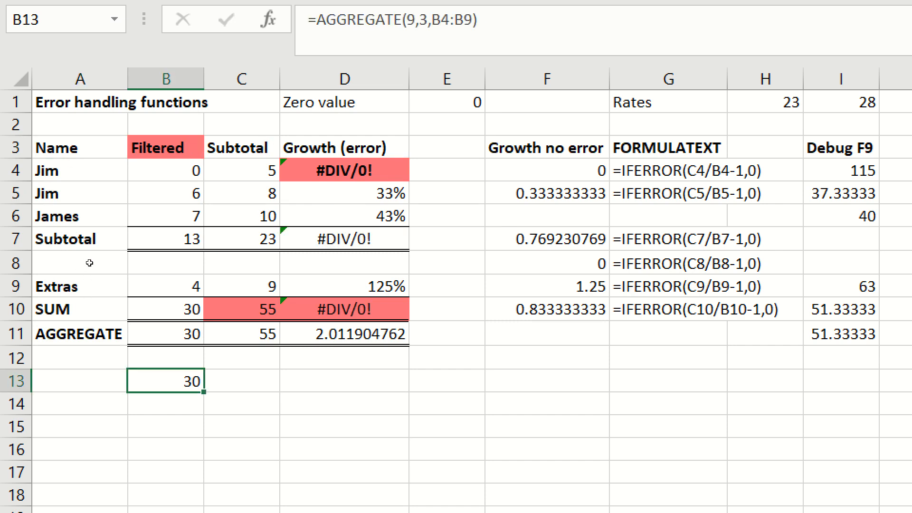
pyautogui.press('F2')
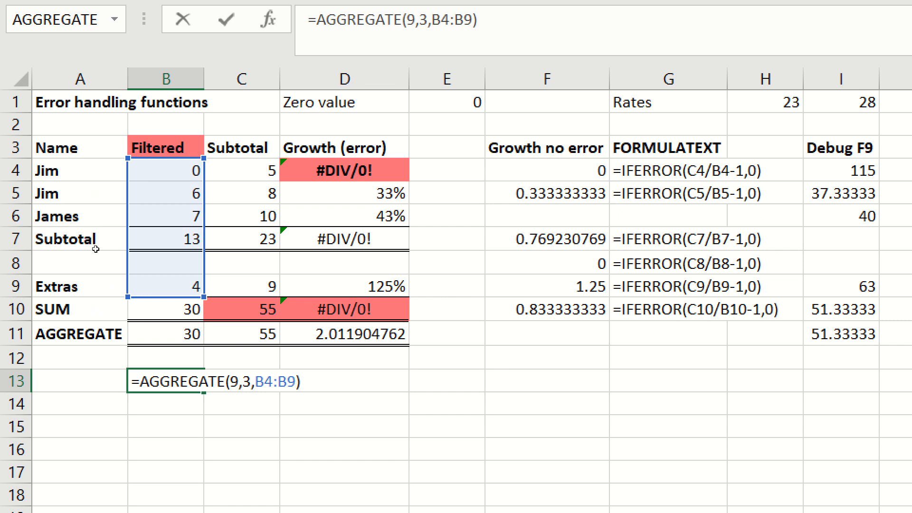
pyautogui.press('Escape')
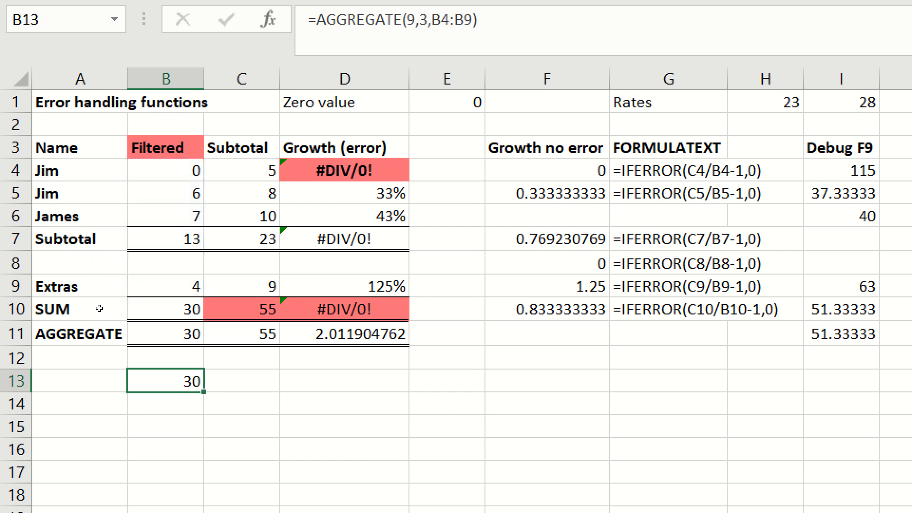
# Fill the AGGREGATE formula from B13 across to D13.
pyautogui.hotkey('shift', 'Right')
pyautogui.hotkey('shift', 'Right')
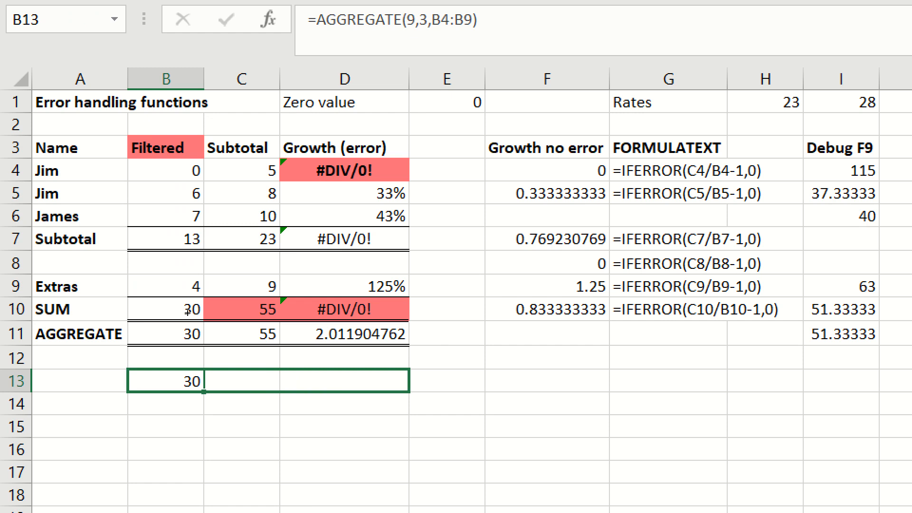
pyautogui.hotkey('ctrl', 'r')
pyautogui.hotkey('shift', 'Left')
pyautogui.hotkey('shift', 'Left')
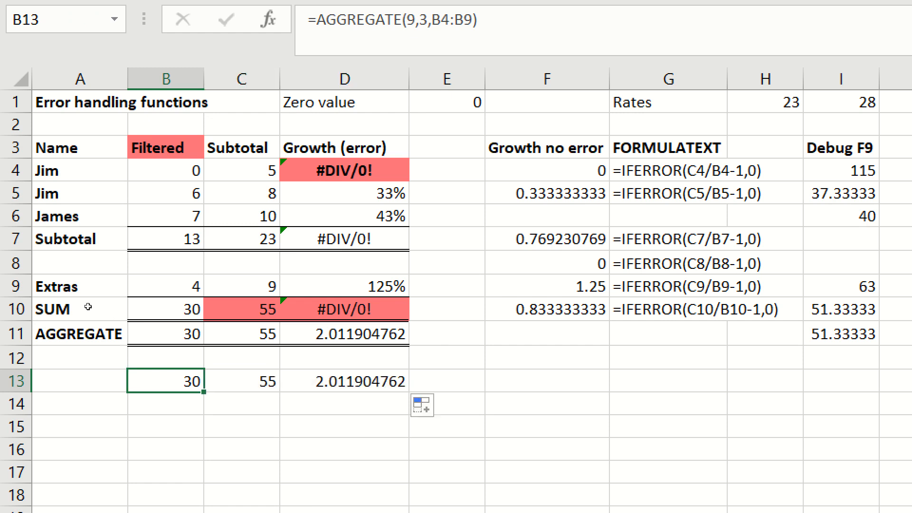
# Check which Growth (error) cells the AGGREGATE formula in D13 references.
pyautogui.press('Right')
pyautogui.press('Right')
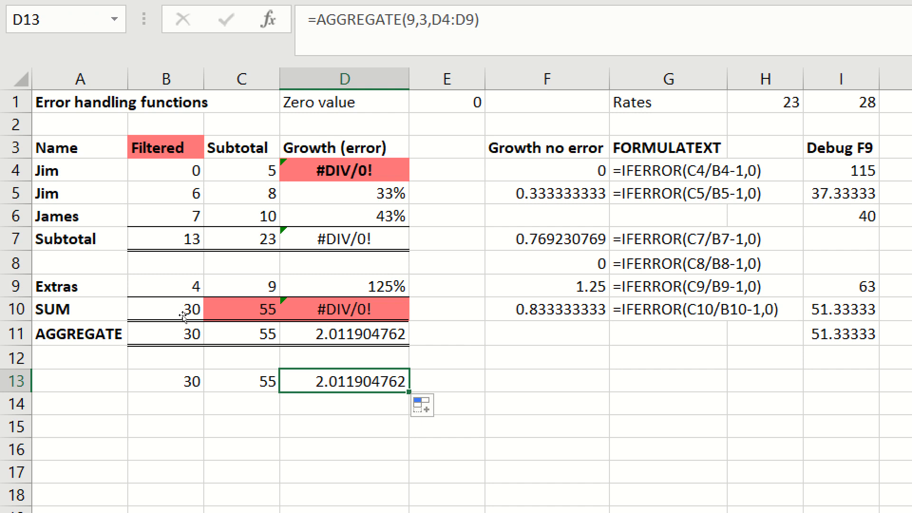
pyautogui.press('F2')
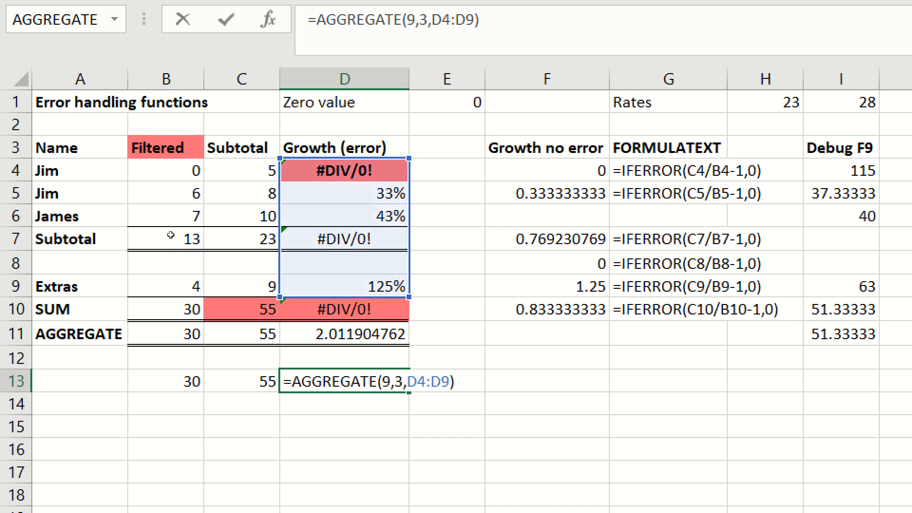
pyautogui.hotkey('ctrl', 'Return')
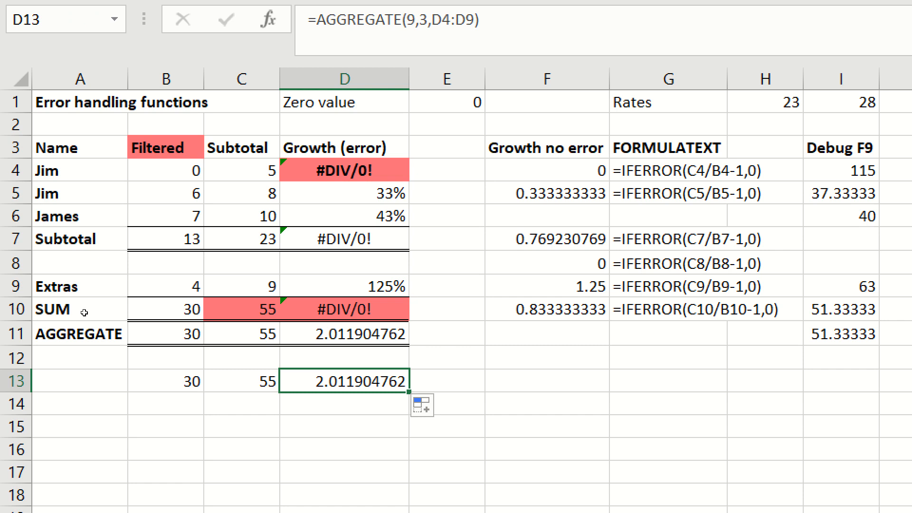
# Label cell A13 AGGREGATE and make it bold.
pyautogui.press('Left')
pyautogui.press('Left')
pyautogui.press('Left')
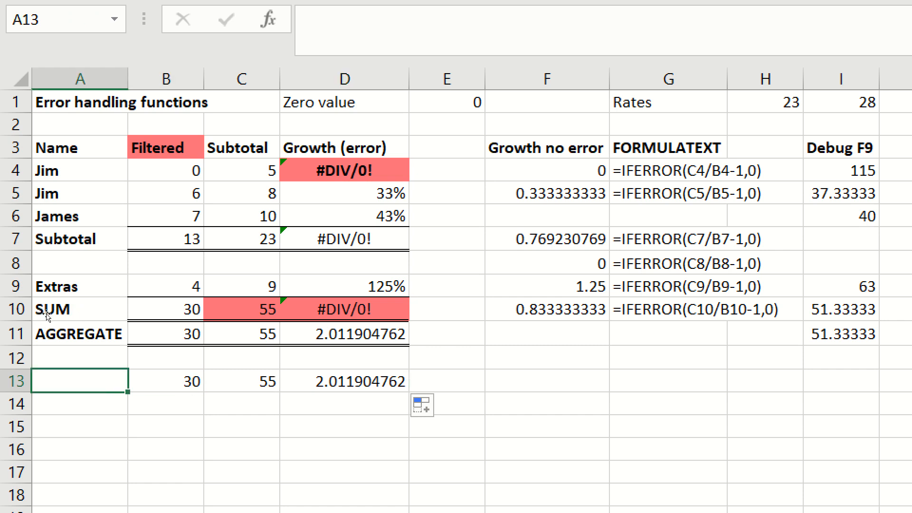
pyautogui.write('AGGREG')
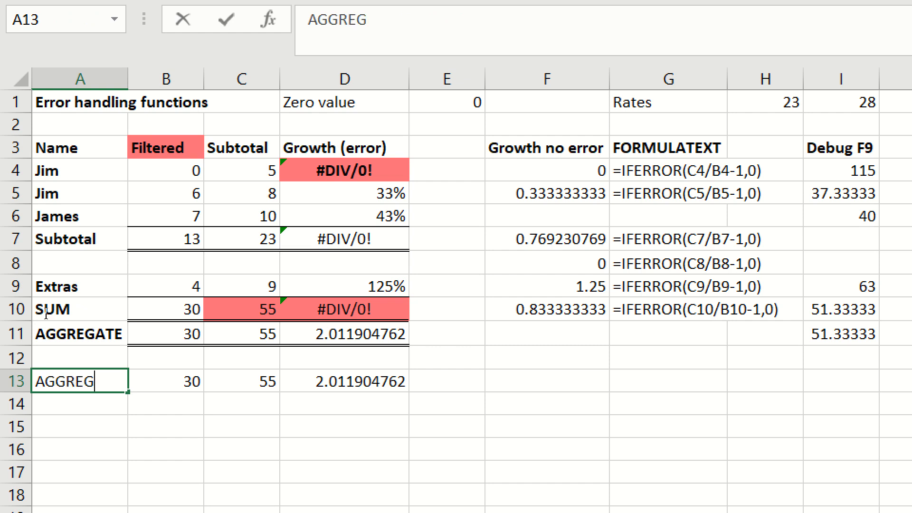
pyautogui.write('ATE')
pyautogui.hotkey('ctrl', 'Return')
pyautogui.hotkey('ctrl', 'b')
# Check the formula behind the Filtered column's subtotal in B7.
pyautogui.press('Right')
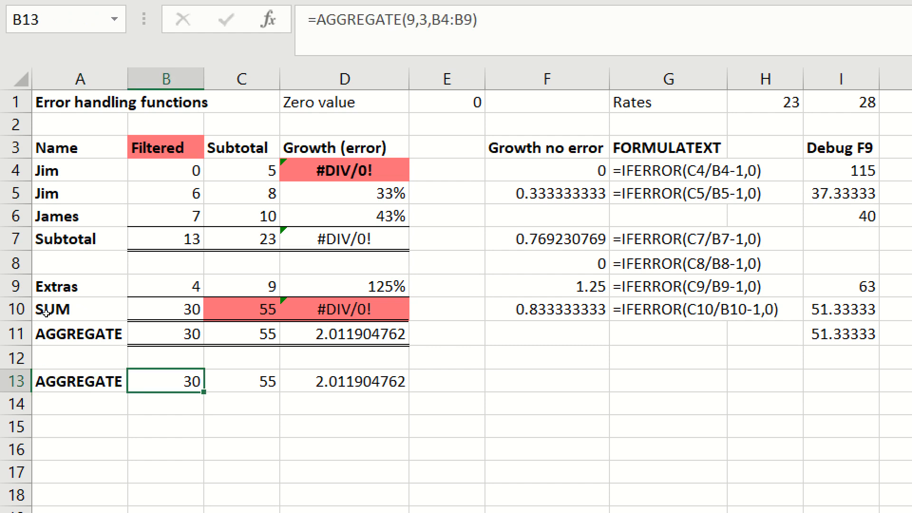
pyautogui.press('Up')
pyautogui.press('Up')
pyautogui.press('Up')
pyautogui.press('Up')
pyautogui.press('Up')
pyautogui.press('Up')
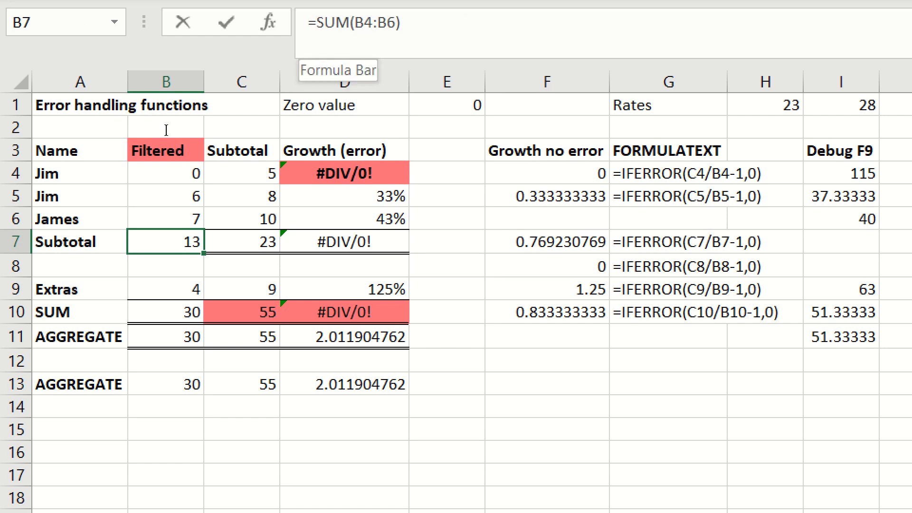
pyautogui.doubleClick(333, 20)
pyautogui.press('Escape')
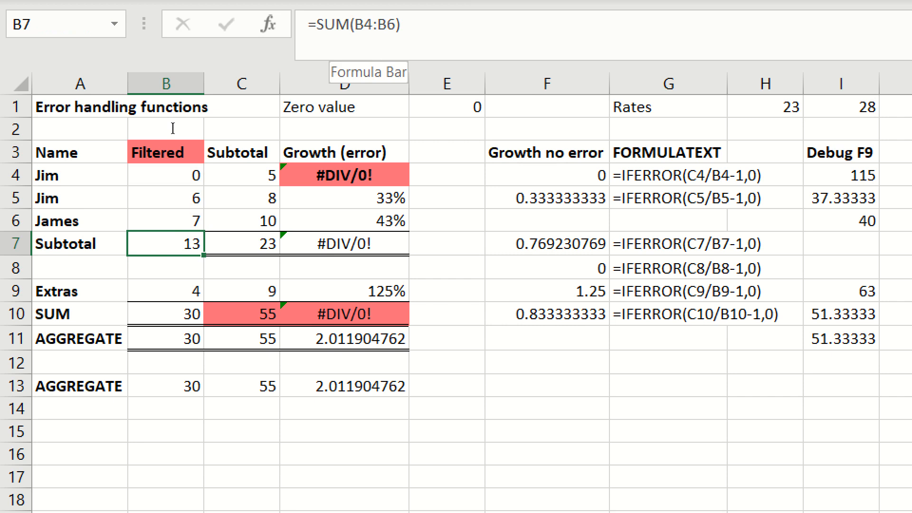
# Replace the formula in B7 with =AGGREGATE(9,3,B4:B6).
pyautogui.write('=agg')
pyautogui.press('Tab')
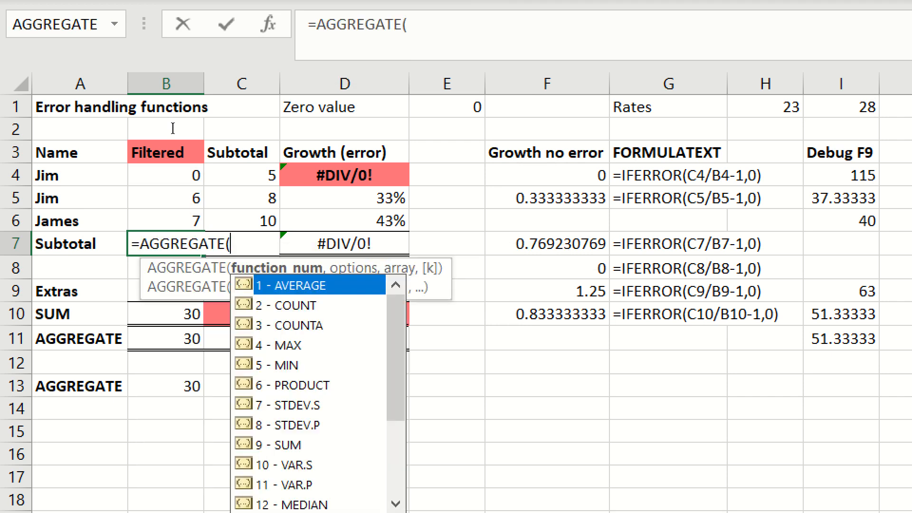
pyautogui.write('9,3')
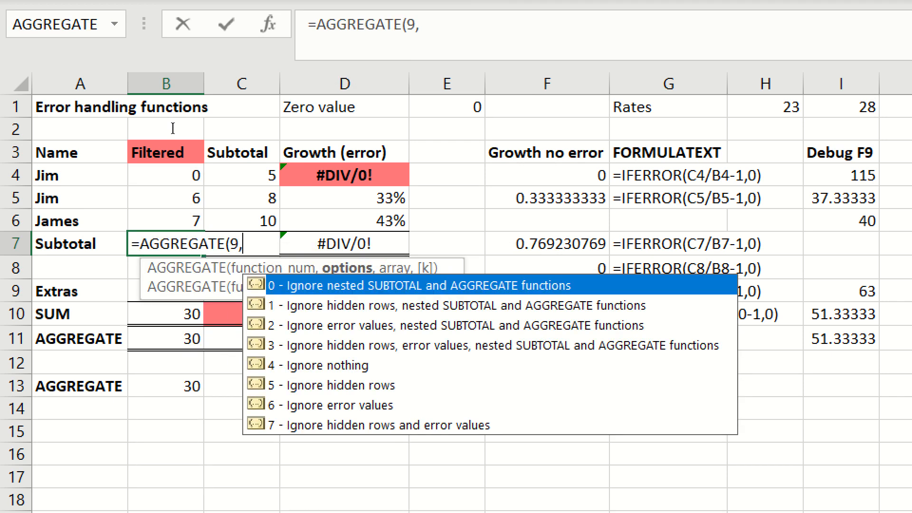
pyautogui.write(',')
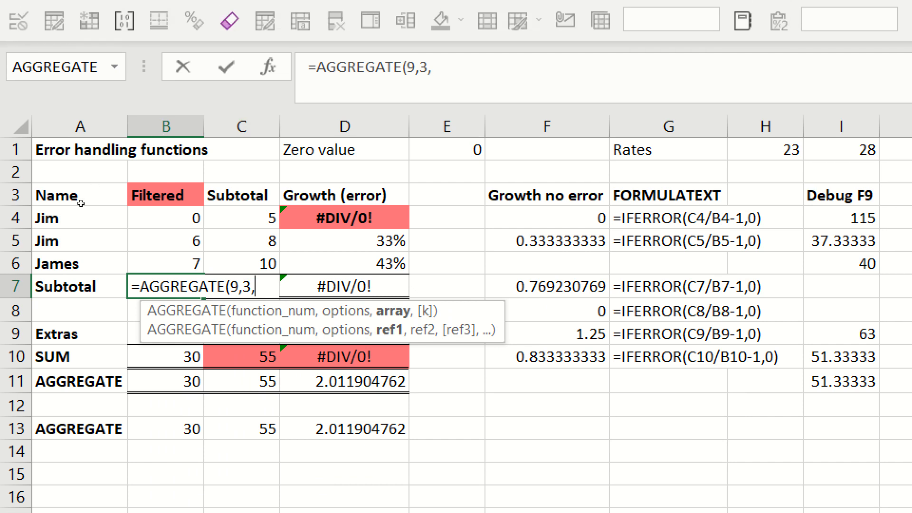
pyautogui.press('Up')
pyautogui.press('Up')
pyautogui.press('Up')
pyautogui.hotkey('shift', 'Down')
pyautogui.hotkey('shift', 'Down')
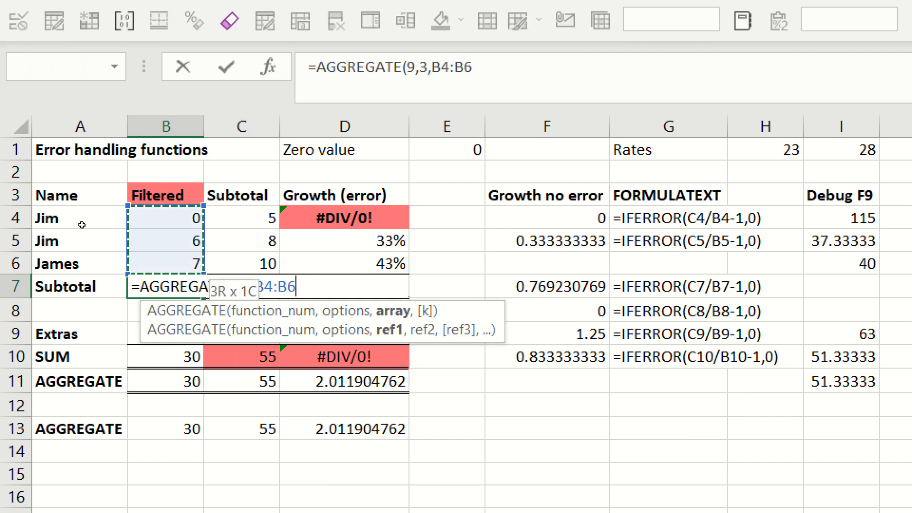
pyautogui.write(')')
pyautogui.press('Return')
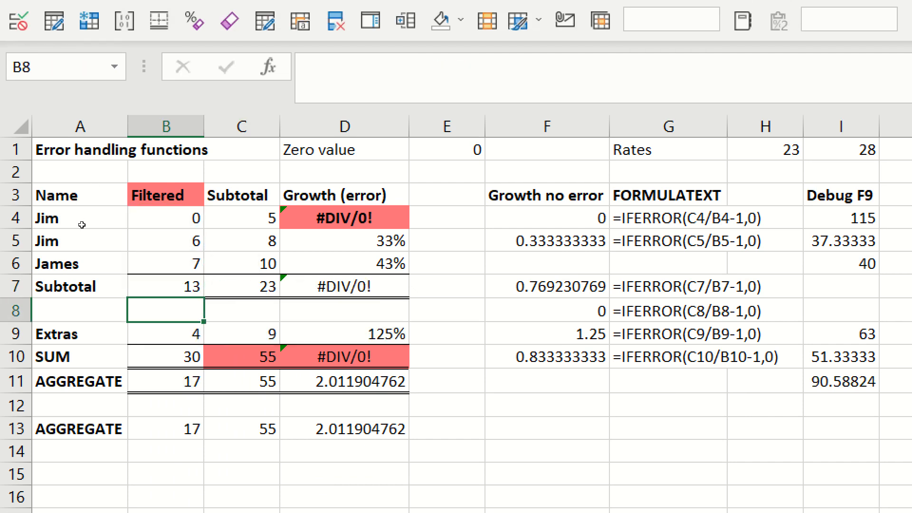
# Fill the AGGREGATE subtotal formula from B7 across to D7.
pyautogui.press('Up')
pyautogui.hotkey('shift', 'Right')
pyautogui.hotkey('shift', 'Right')
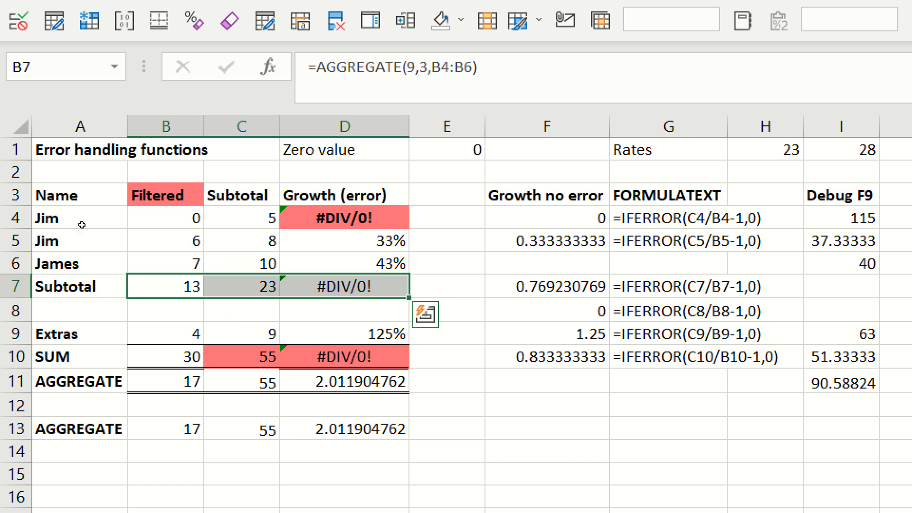
pyautogui.hotkey('ctrl', 'r')
pyautogui.press('Right')
pyautogui.press('Right')
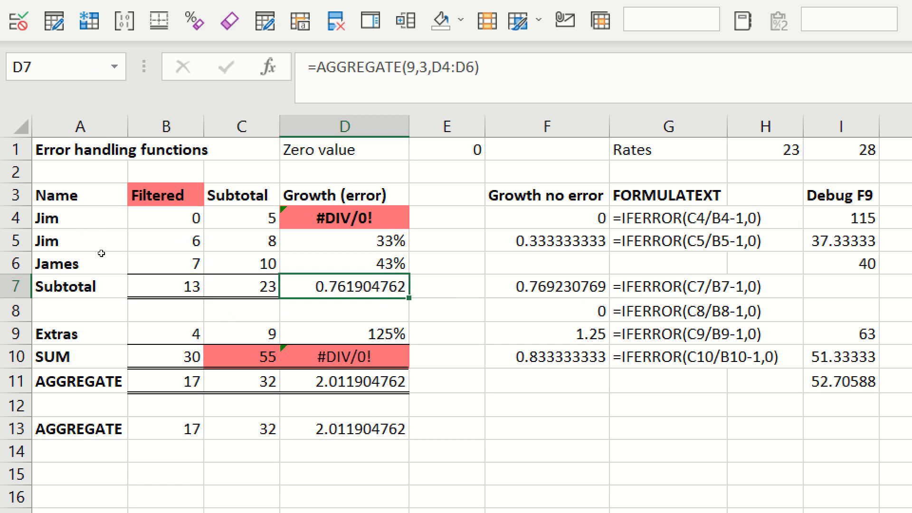
# Check which ranges the AGGREGATE formulas in B13 and C13 reference.
pyautogui.click(166, 429)
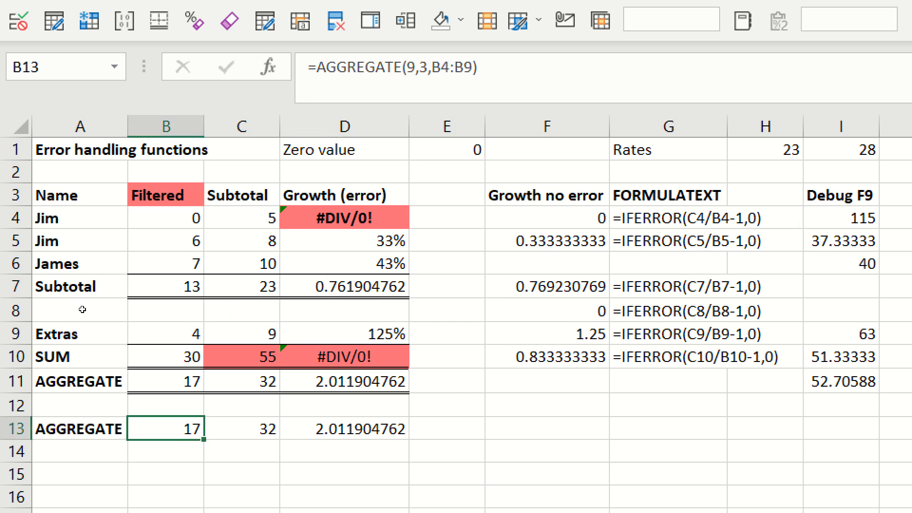
pyautogui.press('F2')
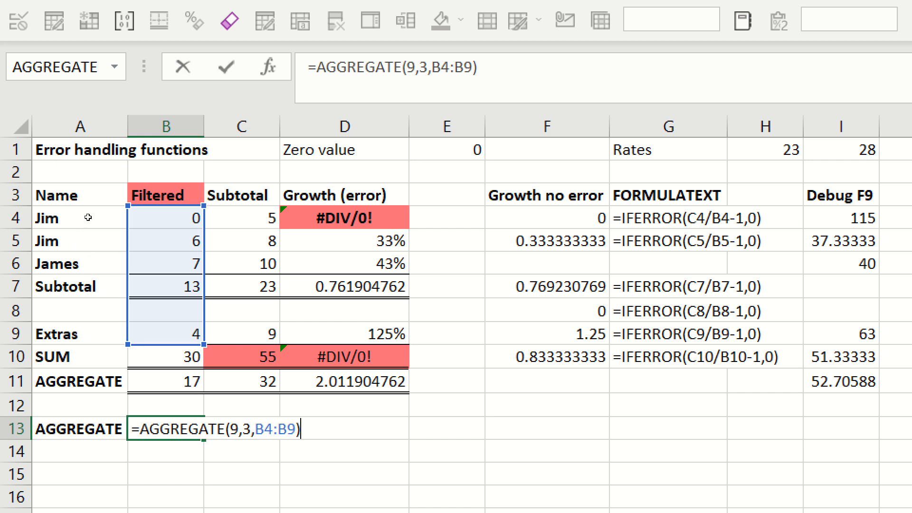
pyautogui.press('Escape')
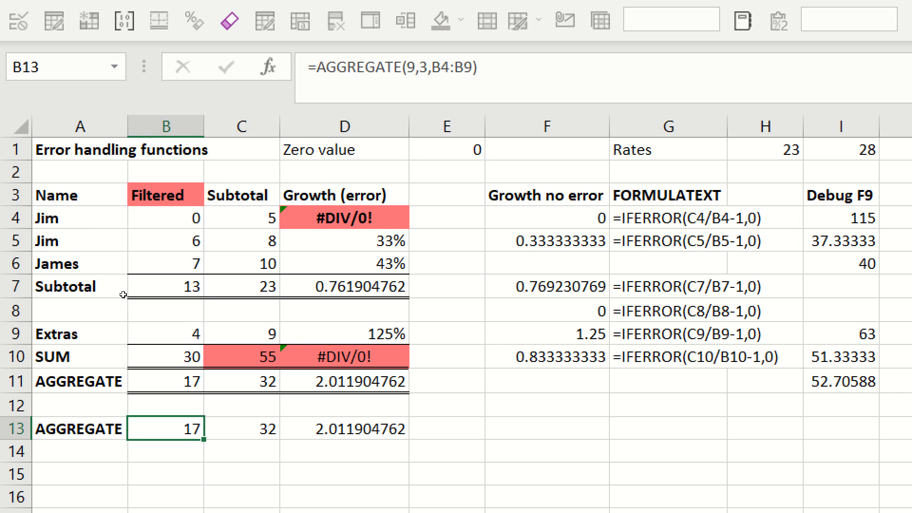
pyautogui.press('Right')
pyautogui.press('F2')
pyautogui.press('Escape')
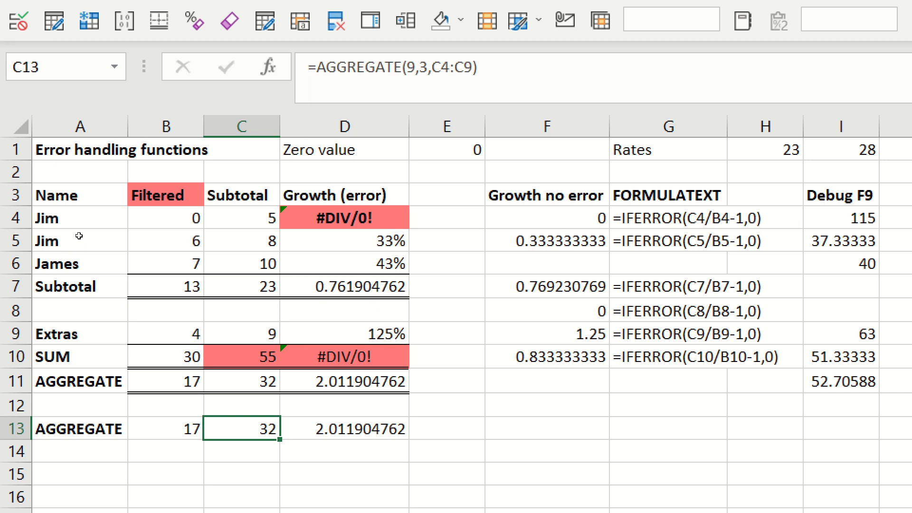
pyautogui.press('Right')
pyautogui.press('Right')
pyautogui.press('Right')
pyautogui.press('Right')
pyautogui.press('Right')
pyautogui.press('Right')
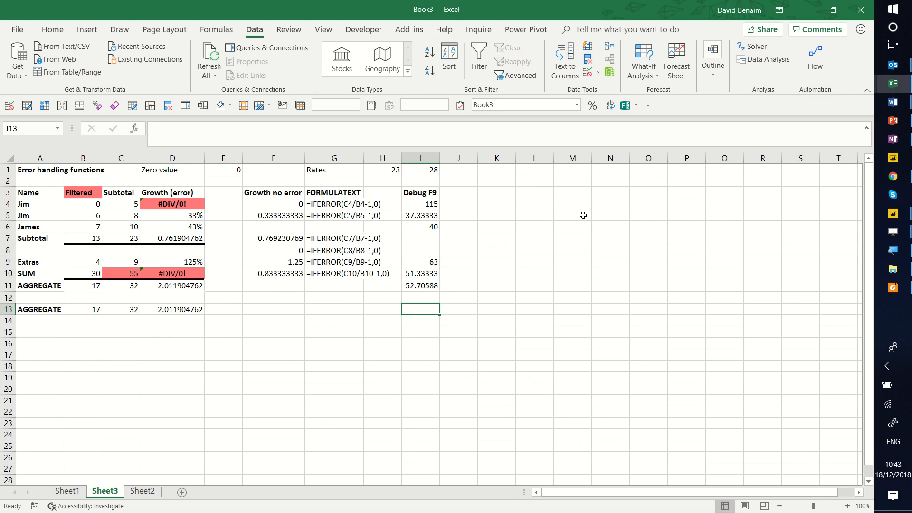
# Evaluate the $H$1 reference and the C4/B4 division in place within the IF formula in I4.
pyautogui.click(416, 202)
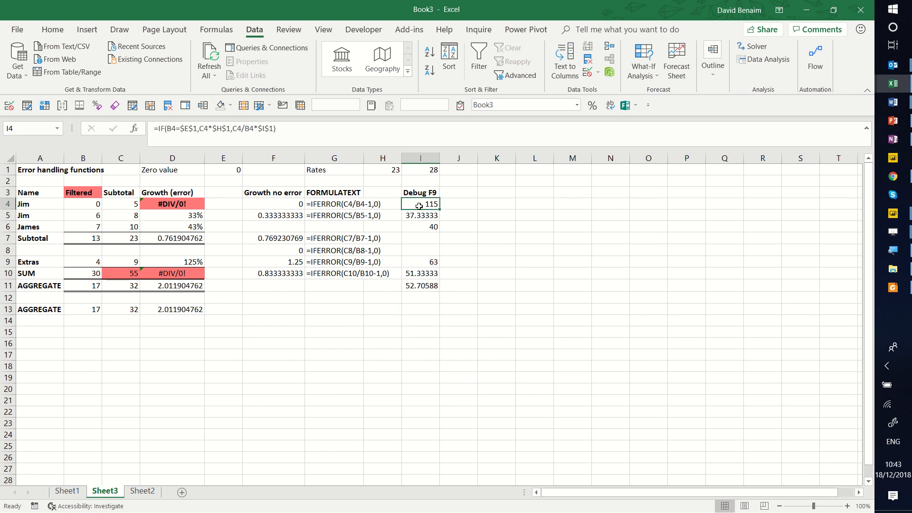
pyautogui.doubleClick(419, 204)
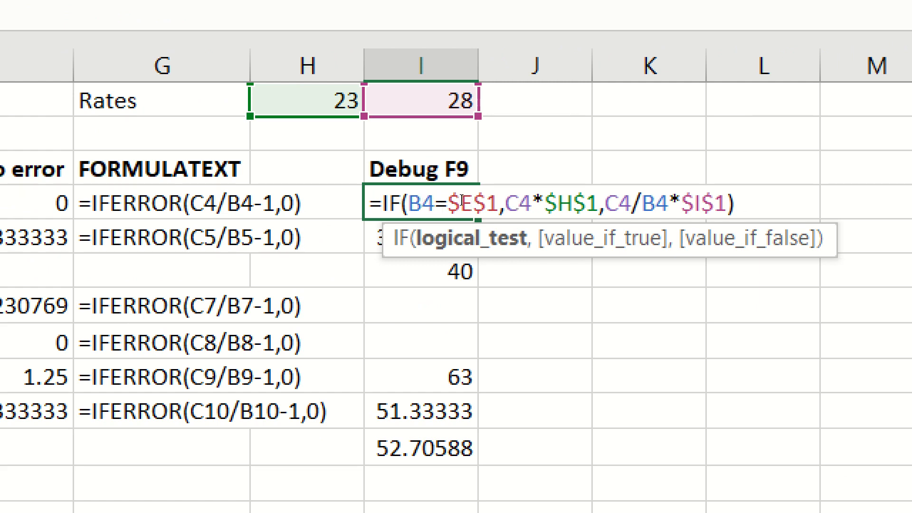
pyautogui.moveTo(544, 203); pyautogui.dragTo(599, 203)
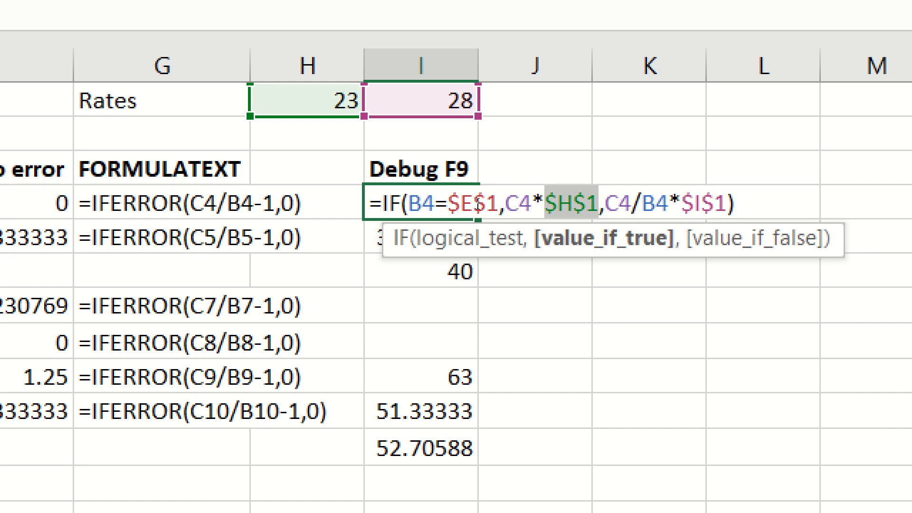
pyautogui.press('F9')
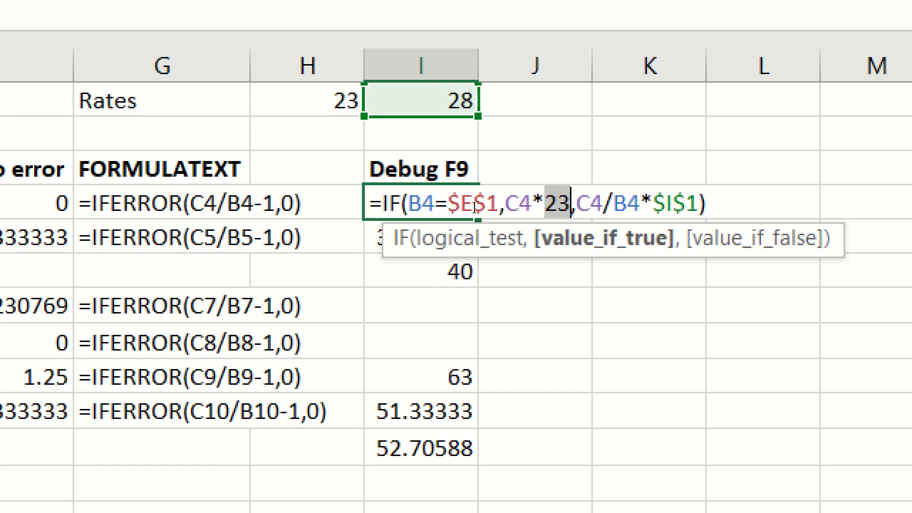
pyautogui.moveTo(576, 203); pyautogui.dragTo(639, 204)
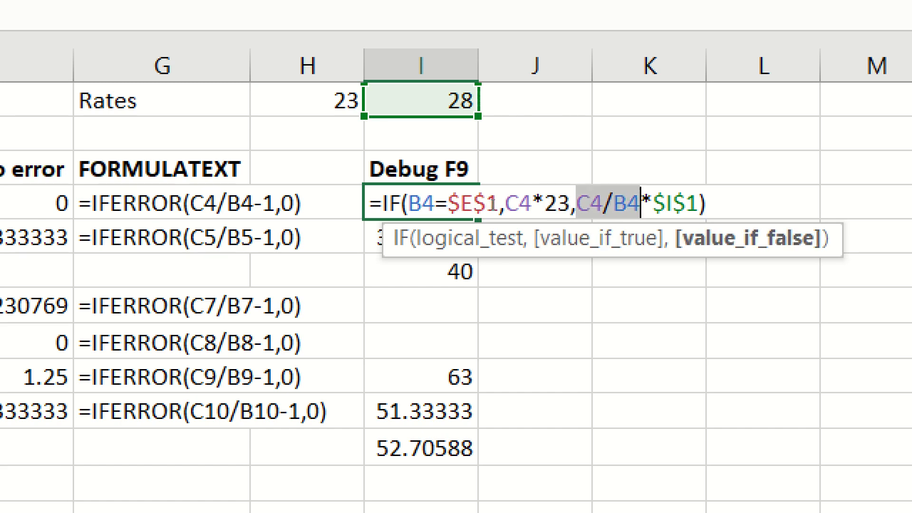
pyautogui.press('F9')
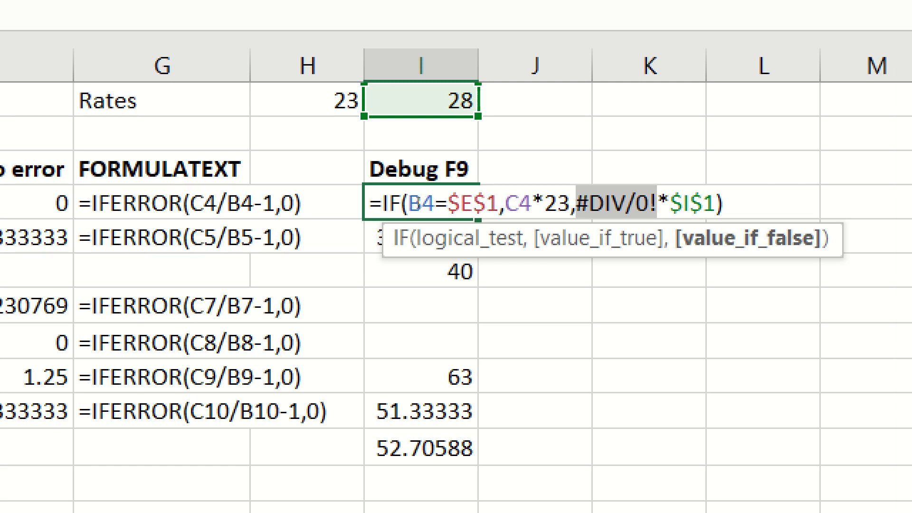
# Evaluate the logical test B4=$E$1 and the whole IF expression in place in I4.
pyautogui.moveTo(410, 203); pyautogui.dragTo(498, 205)
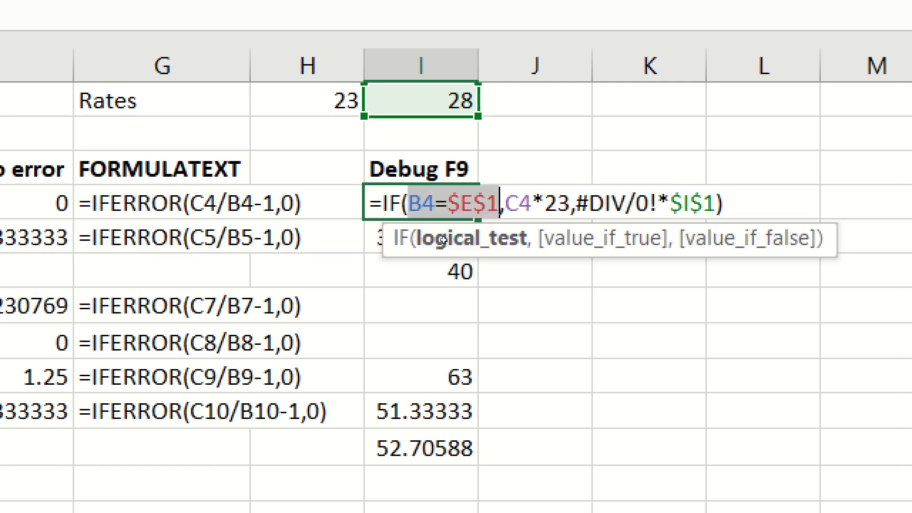
pyautogui.press('F9')
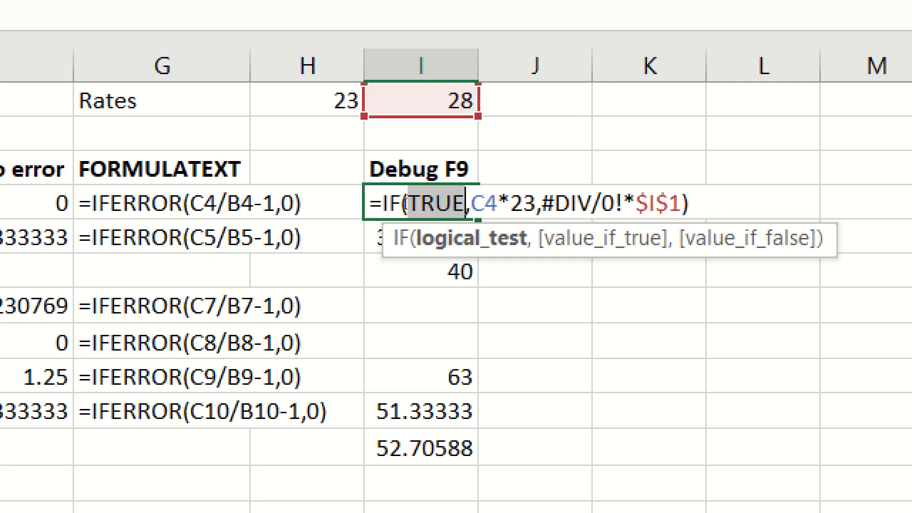
pyautogui.moveTo(383, 203); pyautogui.dragTo(520, 201)
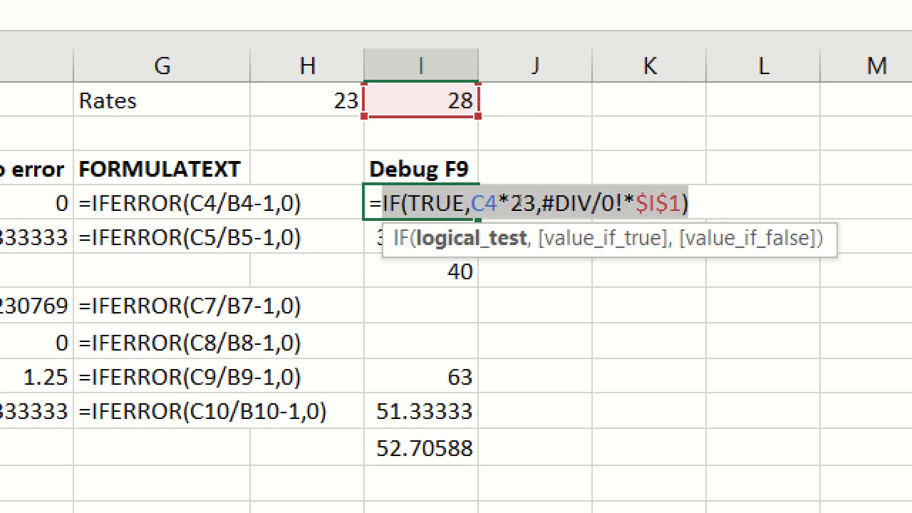
pyautogui.press('F9')
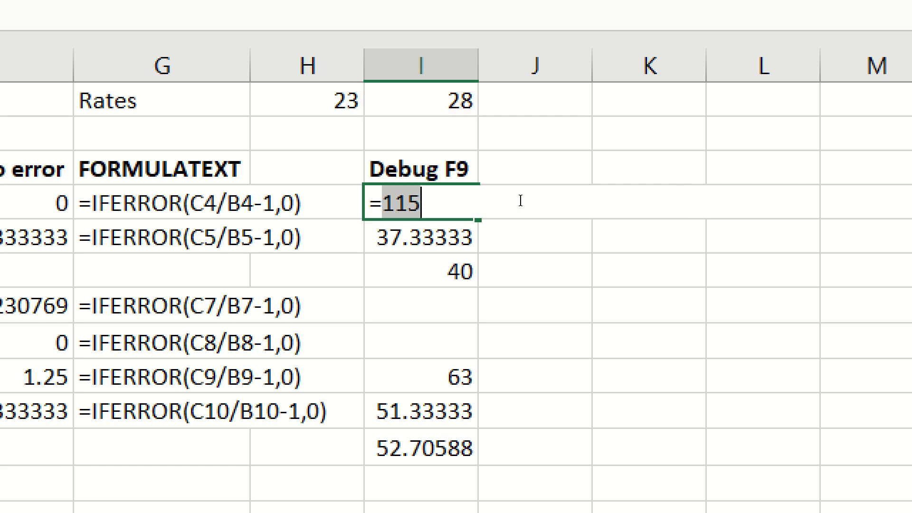
# Discard the evaluated result in I4 and inspect its original IF formula.
pyautogui.press('Return')
pyautogui.click(424, 207)
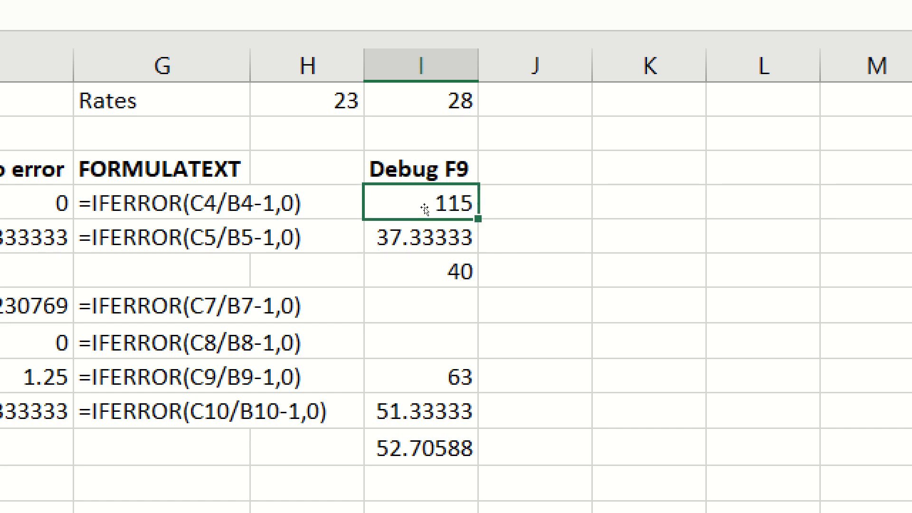
pyautogui.doubleClick(424, 208)
pyautogui.press('Escape')
pyautogui.press('F2')
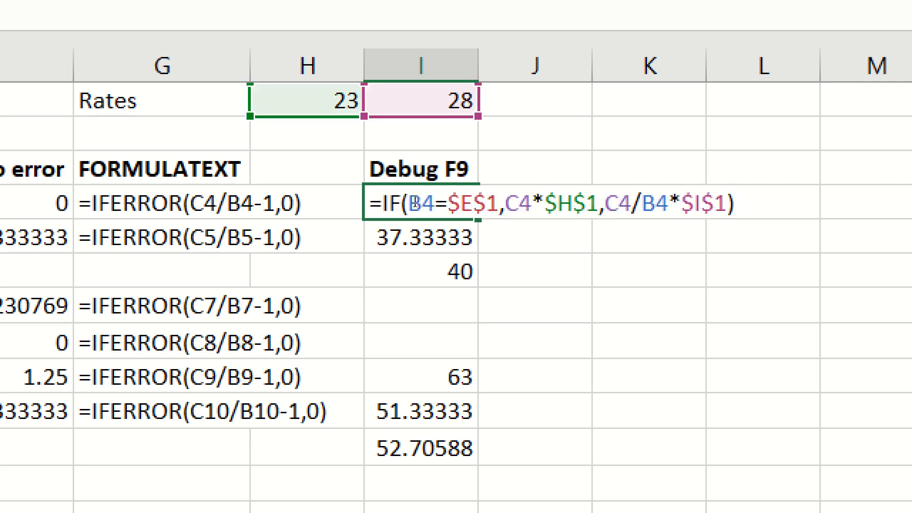
pyautogui.press('Escape')
# Evaluate the value-if-true part C6*$H$1 in place within the IF formula in I6.
pyautogui.click(420, 270)
pyautogui.press('F2')
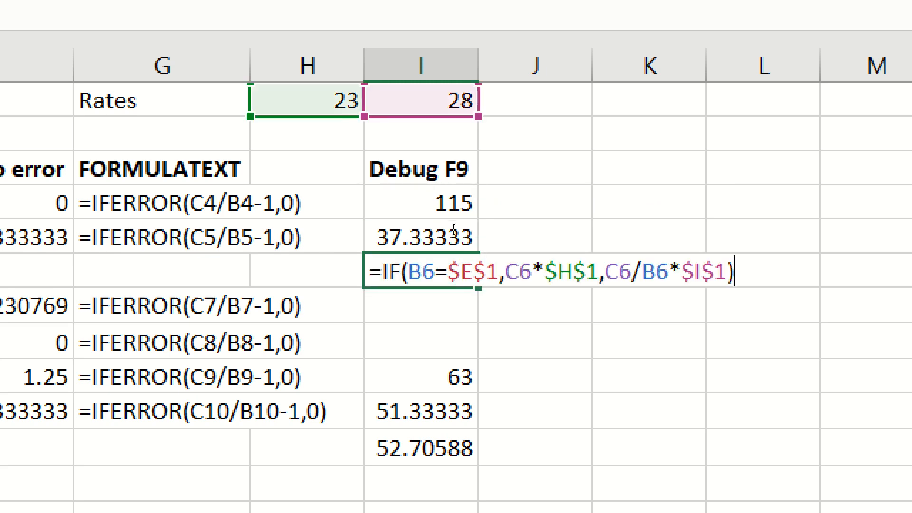
pyautogui.moveTo(505, 272); pyautogui.dragTo(573, 271)
pyautogui.hotkey('shift', 'Right')
pyautogui.hotkey('shift', 'Right')
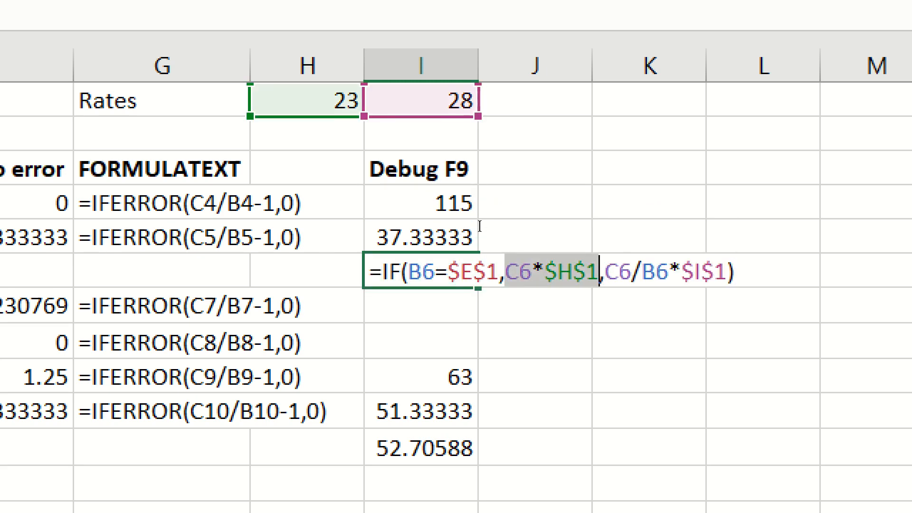
pyautogui.press('F9')
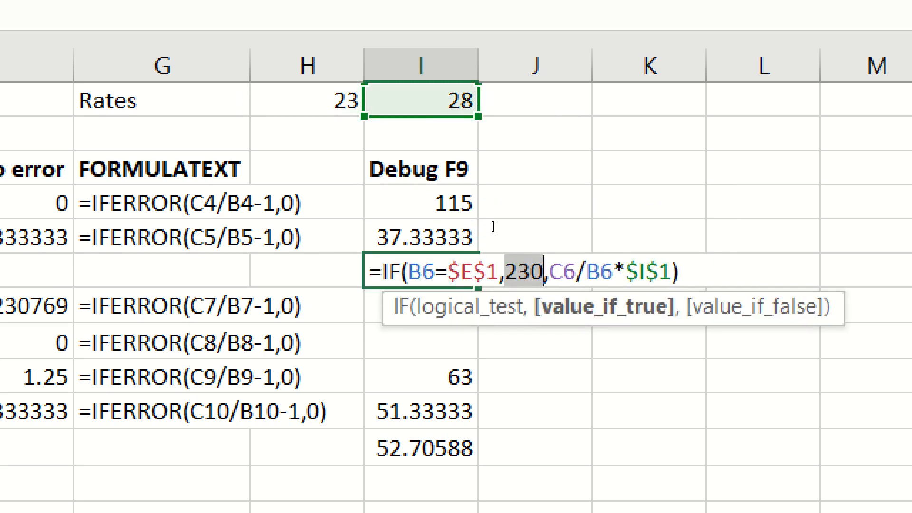
# Evaluate the value-if-false part C6/B6*$I$1 in place within the IF formula in I6.
pyautogui.press('Right')
pyautogui.press('Right')
pyautogui.hotkey('shift', 'Right')
pyautogui.hotkey('shift', 'Right')
pyautogui.hotkey('shift', 'Right')
pyautogui.hotkey('shift', 'Right')
pyautogui.hotkey('shift', 'Right')
pyautogui.hotkey('shift', 'Right')
pyautogui.hotkey('shift', 'Right')
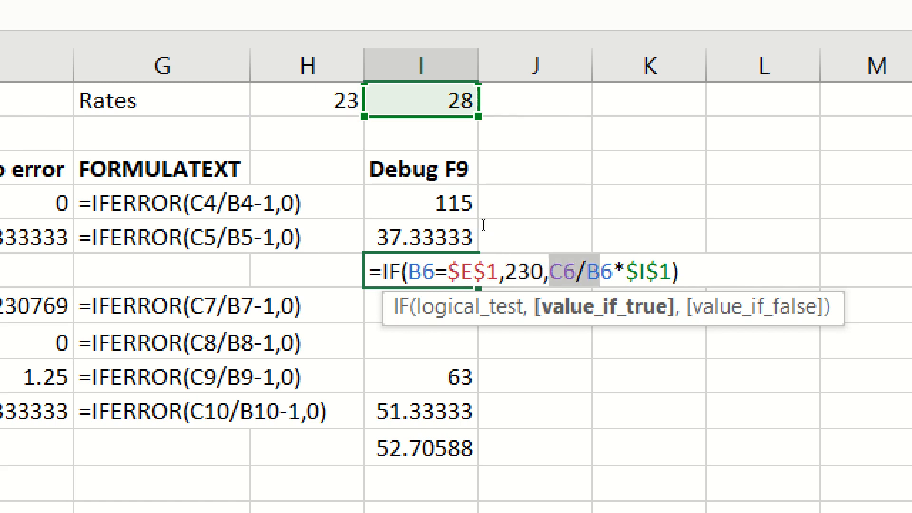
pyautogui.hotkey('shift', 'Right')
pyautogui.hotkey('shift', 'Right')
pyautogui.hotkey('shift', 'Right')
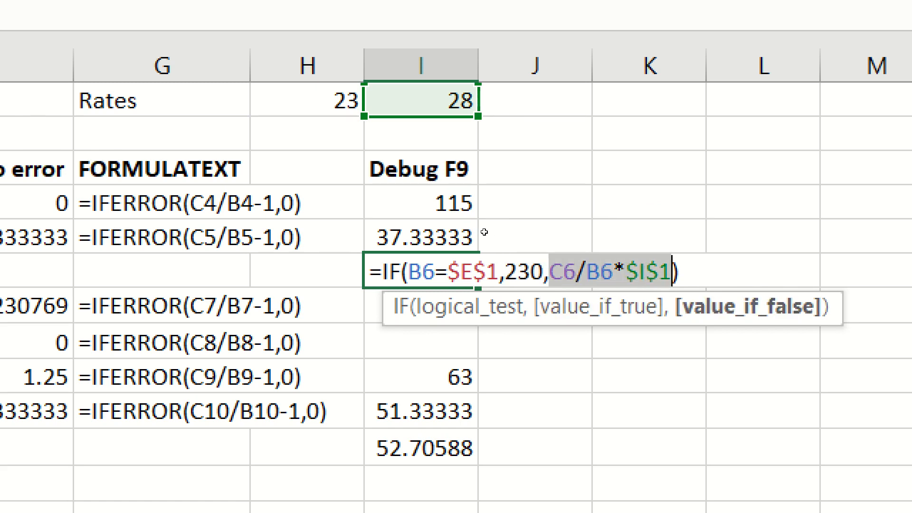
pyautogui.press('F9')
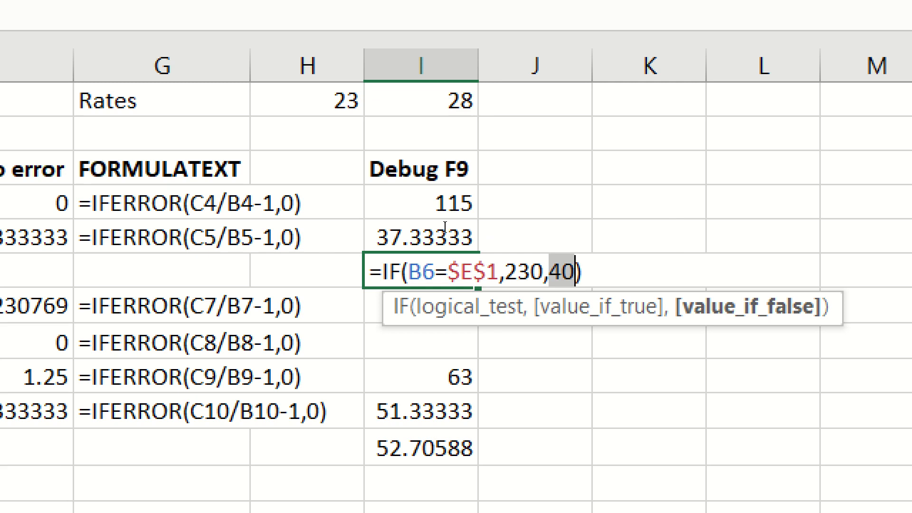
# Try to evaluate the fragment $E$1,230 spanning two arguments of the IF formula in I6.
pyautogui.press('Left')
pyautogui.press('Left')
pyautogui.press('Left')
pyautogui.press('Left')
pyautogui.press('Left')
pyautogui.press('Left')
pyautogui.press('Left')
pyautogui.press('Left')
pyautogui.press('Left')
pyautogui.press('Left')
pyautogui.press('Left')
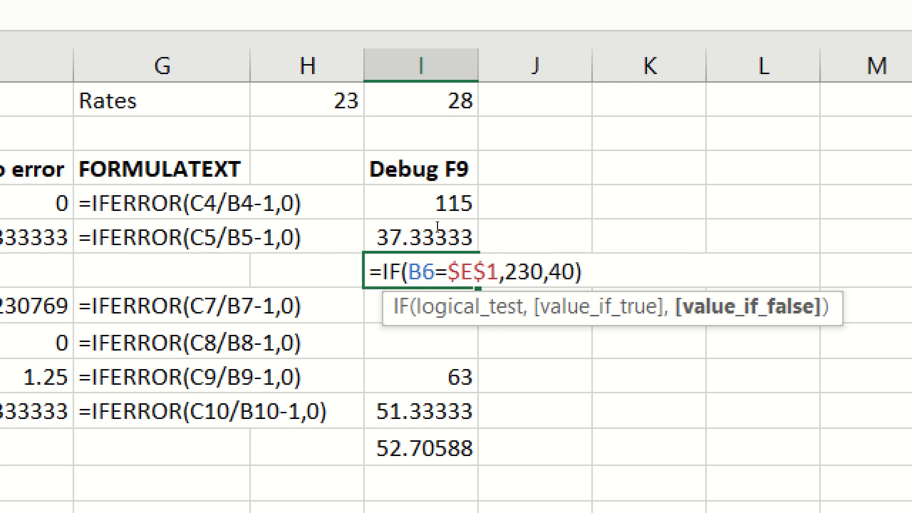
pyautogui.hotkey('shift', 'Right')
pyautogui.hotkey('shift', 'Right')
pyautogui.hotkey('shift', 'Right')
pyautogui.hotkey('shift', 'Right')
pyautogui.hotkey('shift', 'Right')
pyautogui.hotkey('shift', 'Right')
pyautogui.hotkey('shift', 'Right')
pyautogui.hotkey('shift', 'Right')
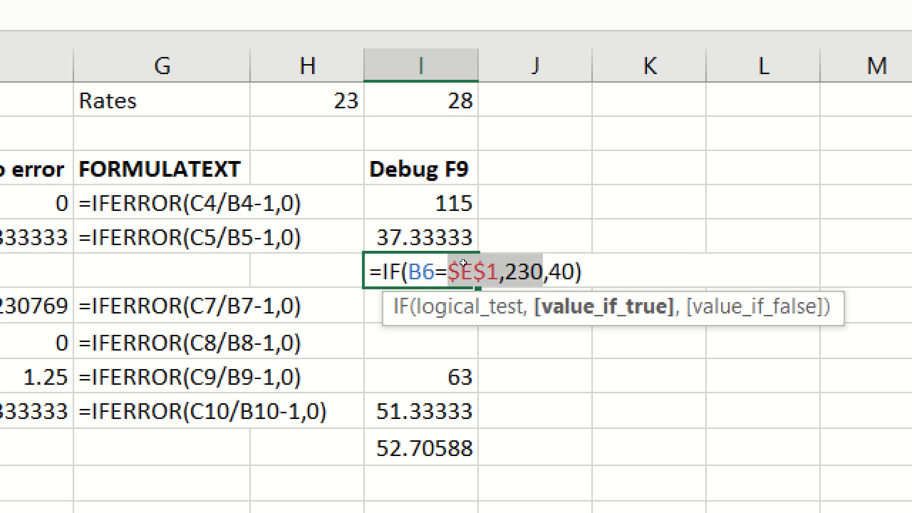
pyautogui.press('F9')
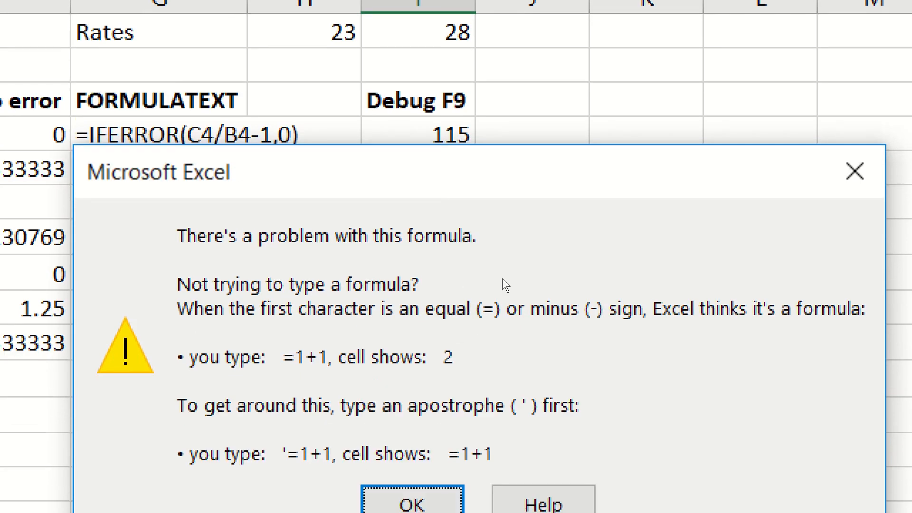
pyautogui.press('Return')
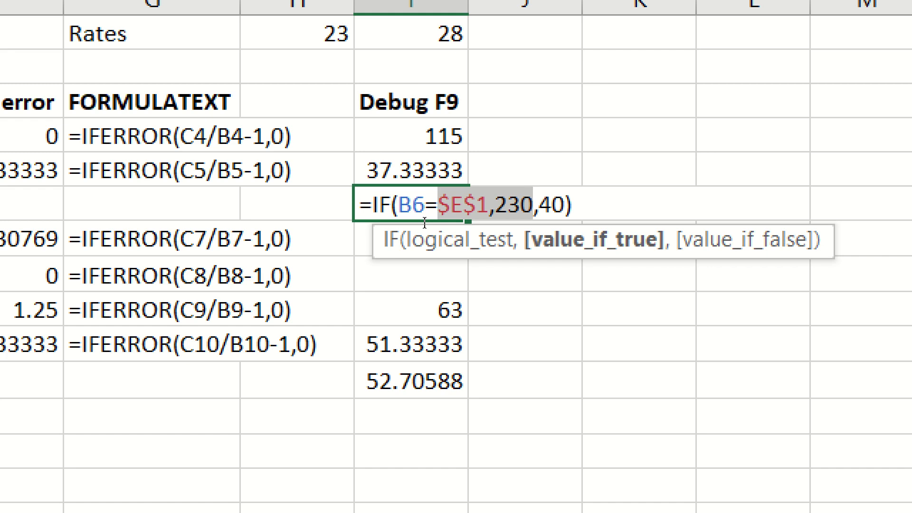
# Discard the evaluated parts in I6 and inspect its original IF formula.
pyautogui.press('Escape')
pyautogui.press('F2')
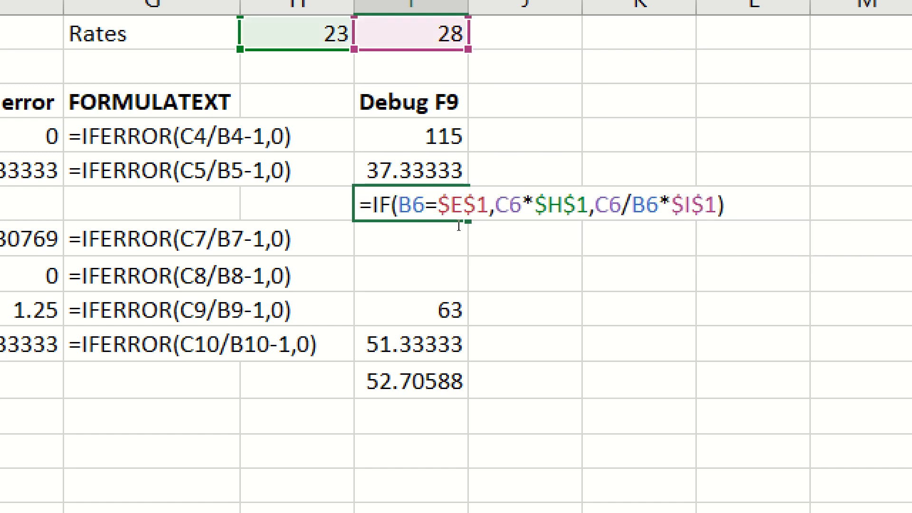
pyautogui.press('Escape')
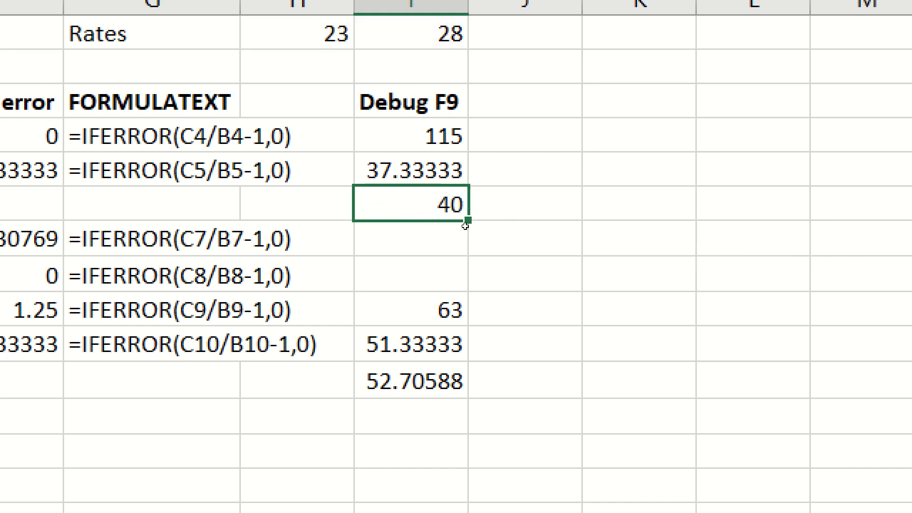